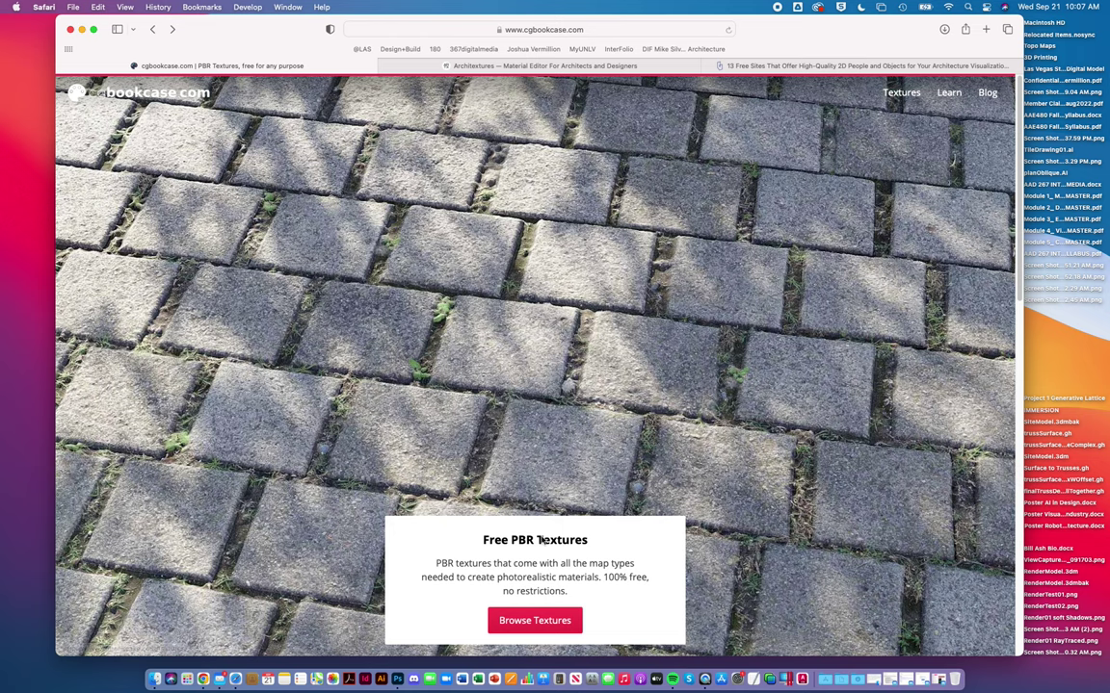
Step: Bring the Canvas course modules window forward and open the Shader / Scaled Figure / Entourage Resources page
{"action": "scroll", "coordinate": [500, 499], "scroll_direction": "down", "scroll_amount": 5}
{"action": "scroll", "coordinate": [500, 500], "scroll_direction": "down", "scroll_amount": 1}
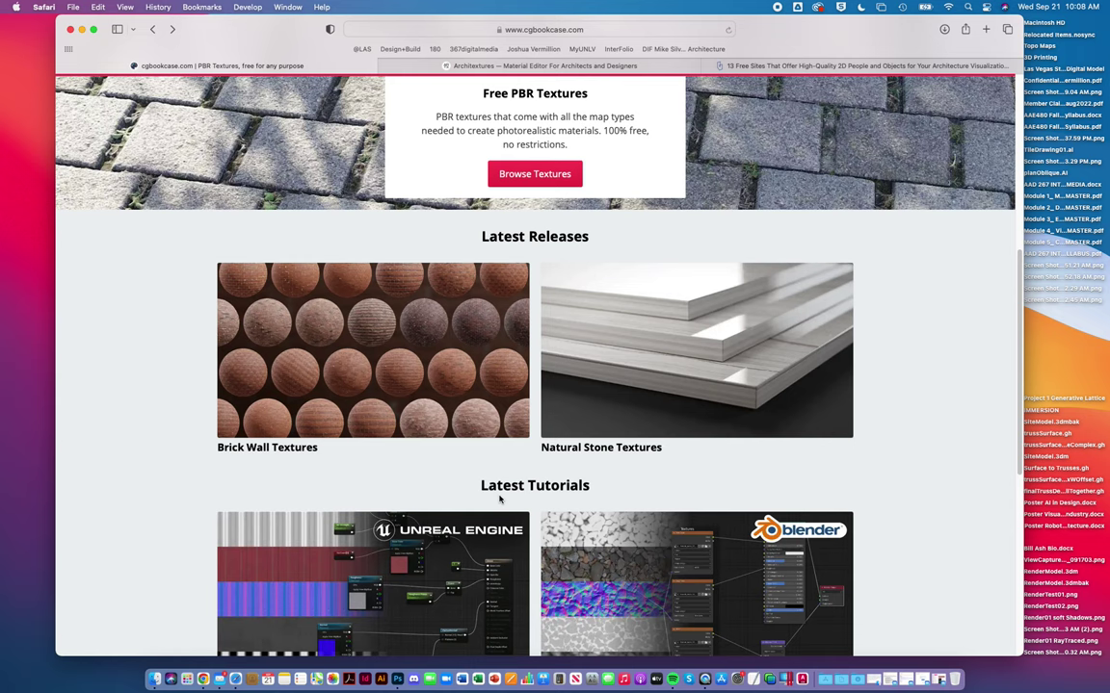
{"action": "scroll", "coordinate": [691, 498], "scroll_direction": "down", "scroll_amount": 5}
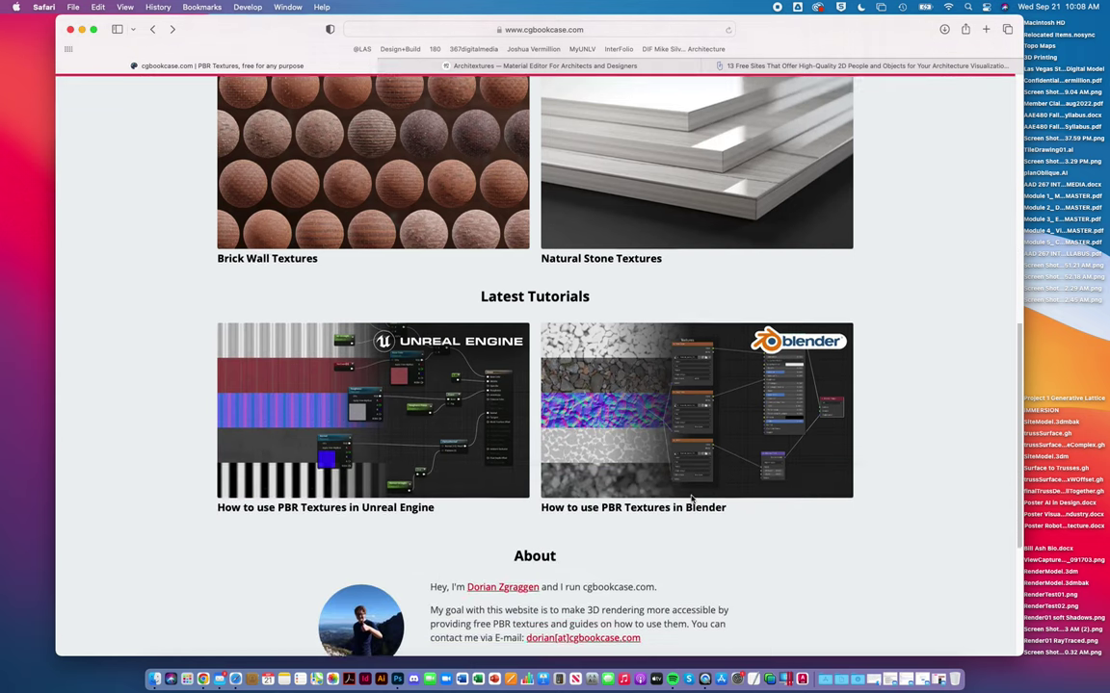
{"action": "scroll", "coordinate": [691, 499], "scroll_direction": "up", "scroll_amount": 1}
{"action": "scroll", "coordinate": [691, 499], "scroll_direction": "up", "scroll_amount": 15}
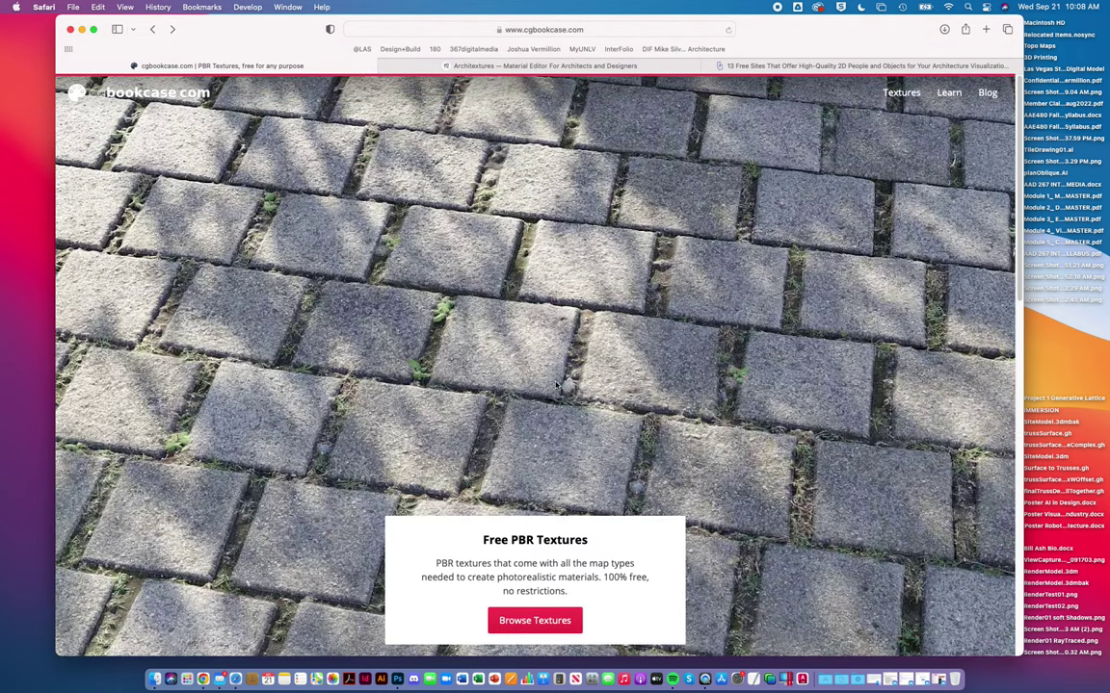
{"action": "key", "text": "ctrl+Up"}
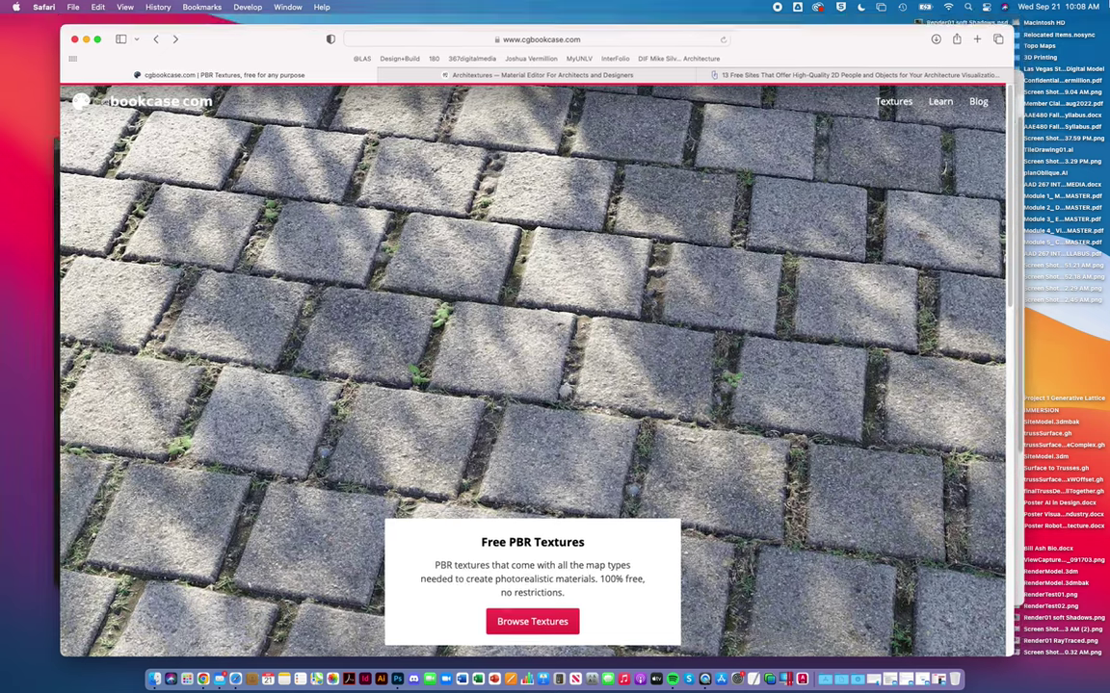
{"action": "left_click", "coordinate": [804, 249]}
{"action": "scroll", "coordinate": [568, 404], "scroll_direction": "down", "scroll_amount": 5}
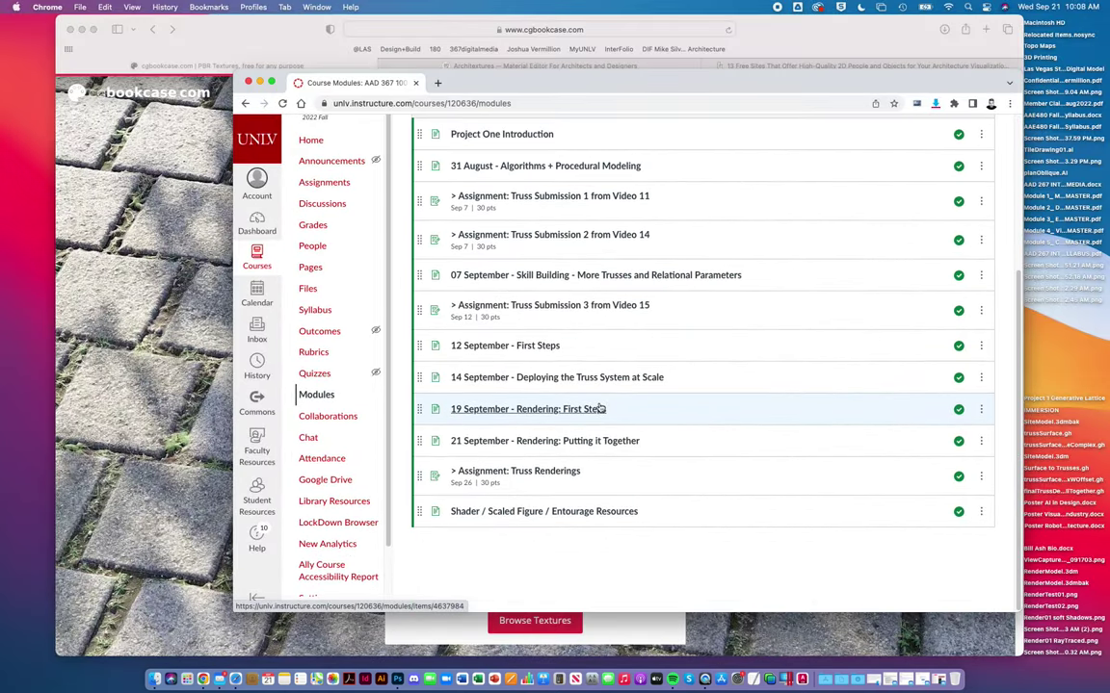
{"action": "scroll", "coordinate": [540, 289], "scroll_direction": "up", "scroll_amount": 1}
{"action": "scroll", "coordinate": [539, 251], "scroll_direction": "up", "scroll_amount": 1}
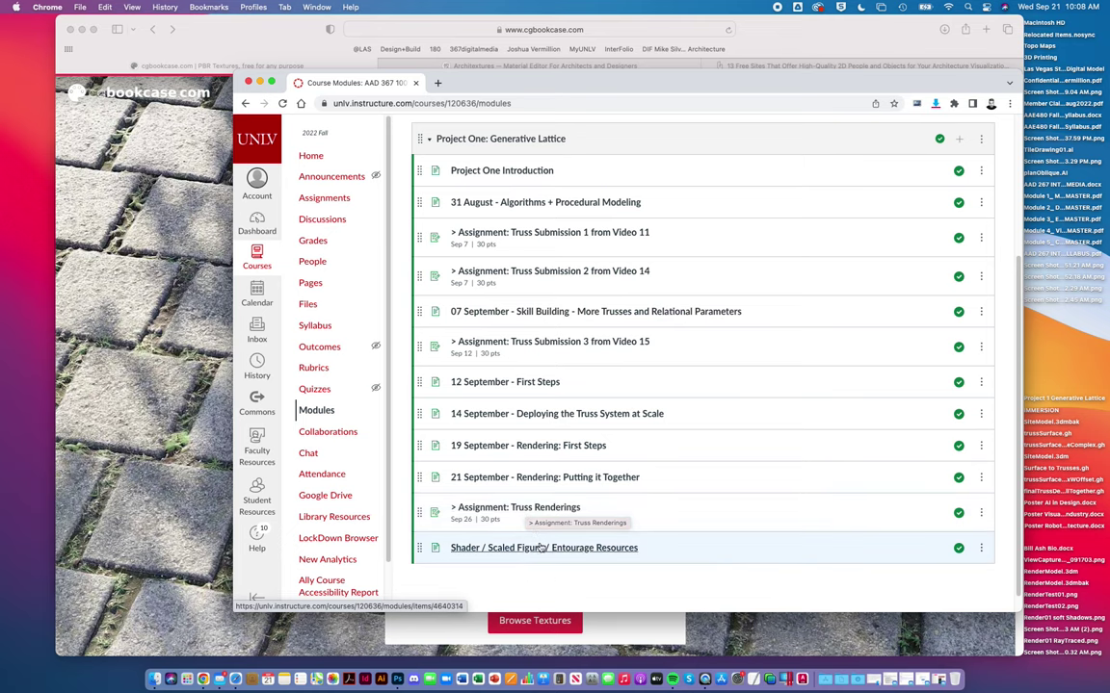
{"action": "left_click", "coordinate": [541, 548]}
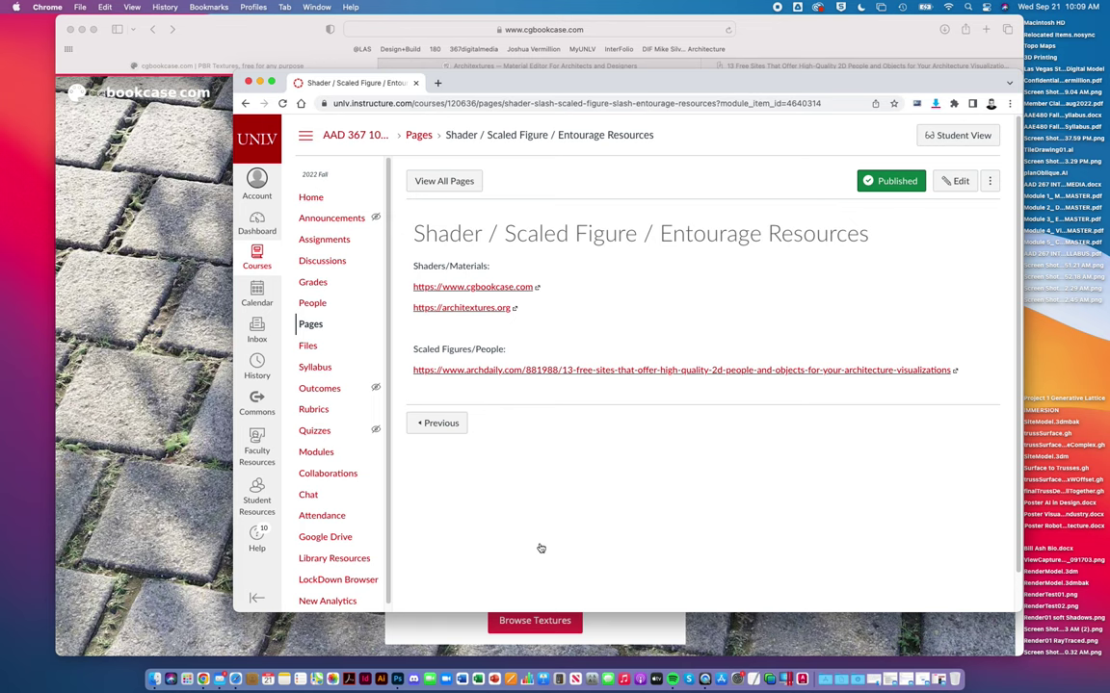
Step: Glance at Architextures, then return to cgbookcase and browse its full 535-texture library
{"action": "left_click", "coordinate": [182, 172]}
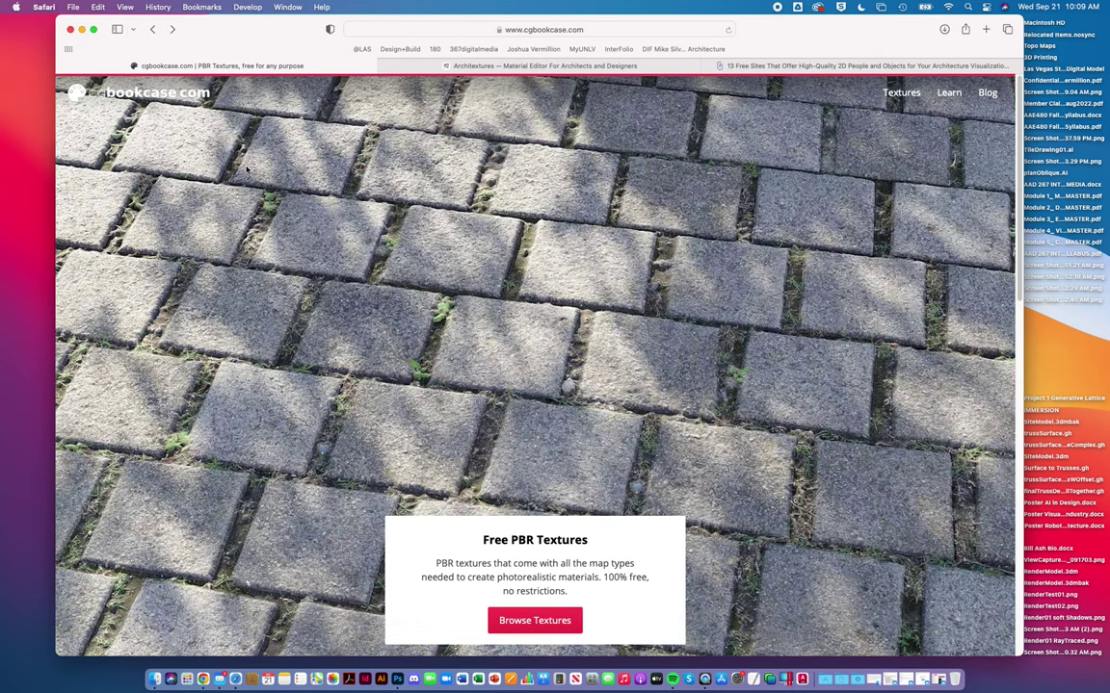
{"action": "left_click", "coordinate": [472, 65]}
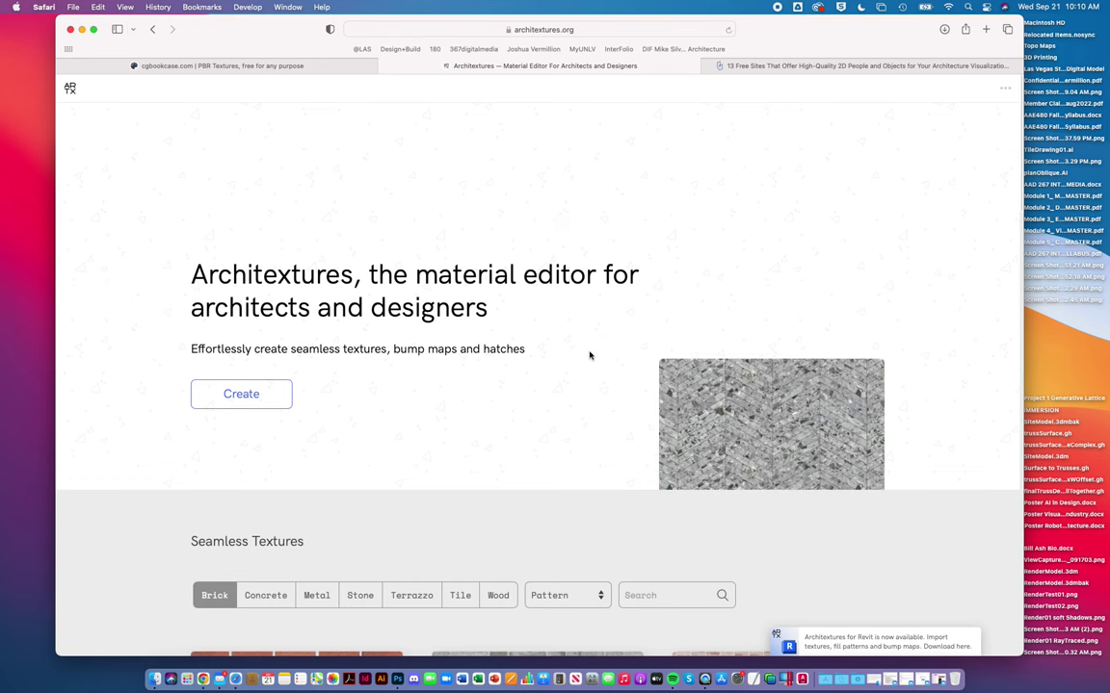
{"action": "left_click", "coordinate": [278, 69]}
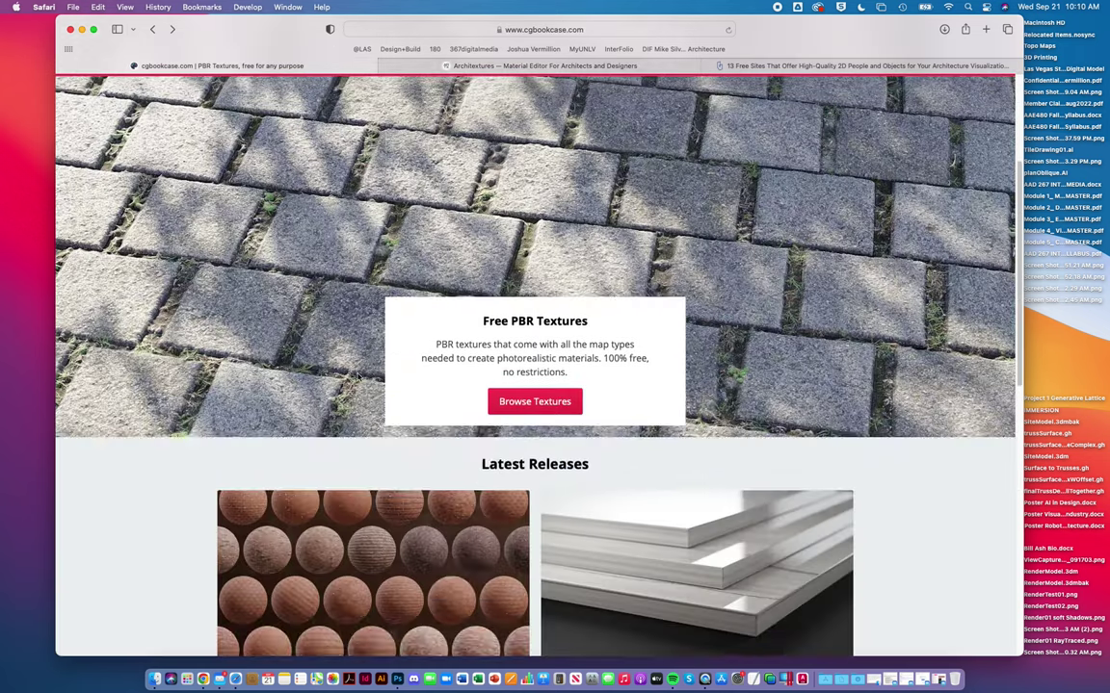
{"action": "scroll", "coordinate": [358, 378], "scroll_direction": "down", "scroll_amount": 5}
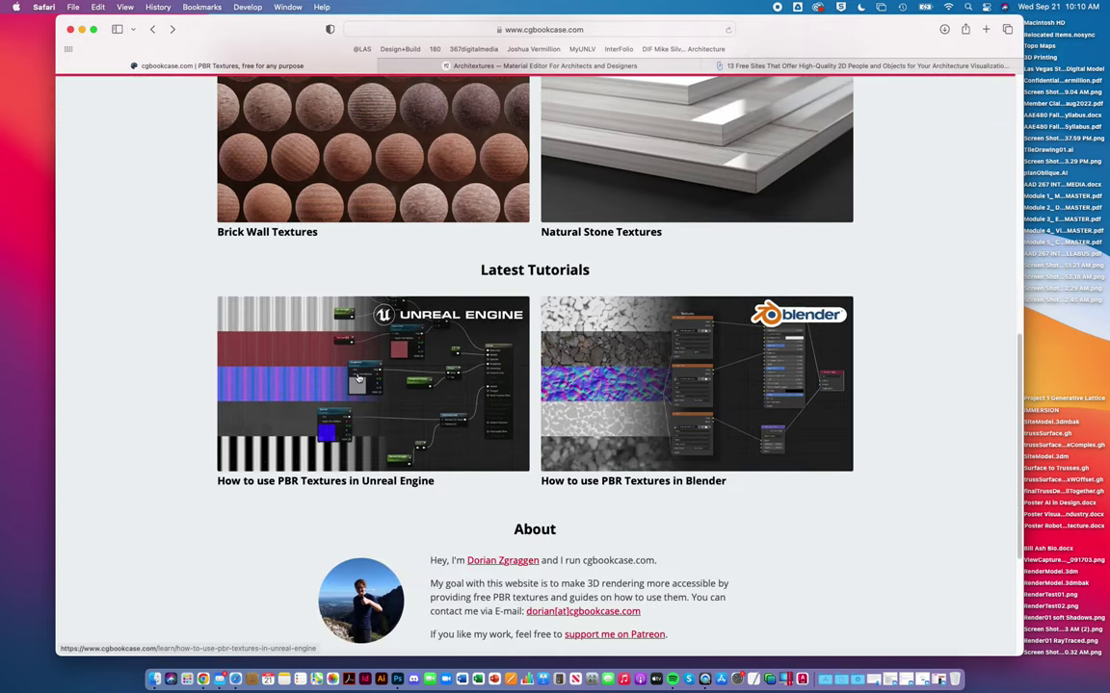
{"action": "scroll", "coordinate": [357, 379], "scroll_direction": "down", "scroll_amount": 3}
{"action": "scroll", "coordinate": [359, 377], "scroll_direction": "up", "scroll_amount": 10}
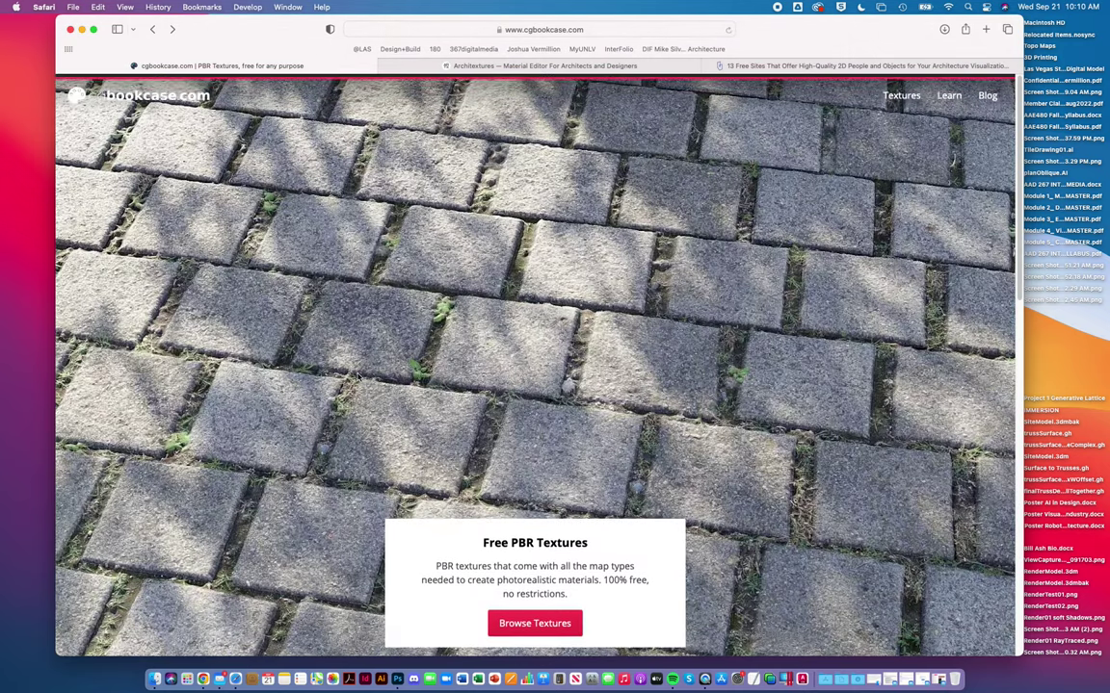
{"action": "left_click", "coordinate": [534, 620]}
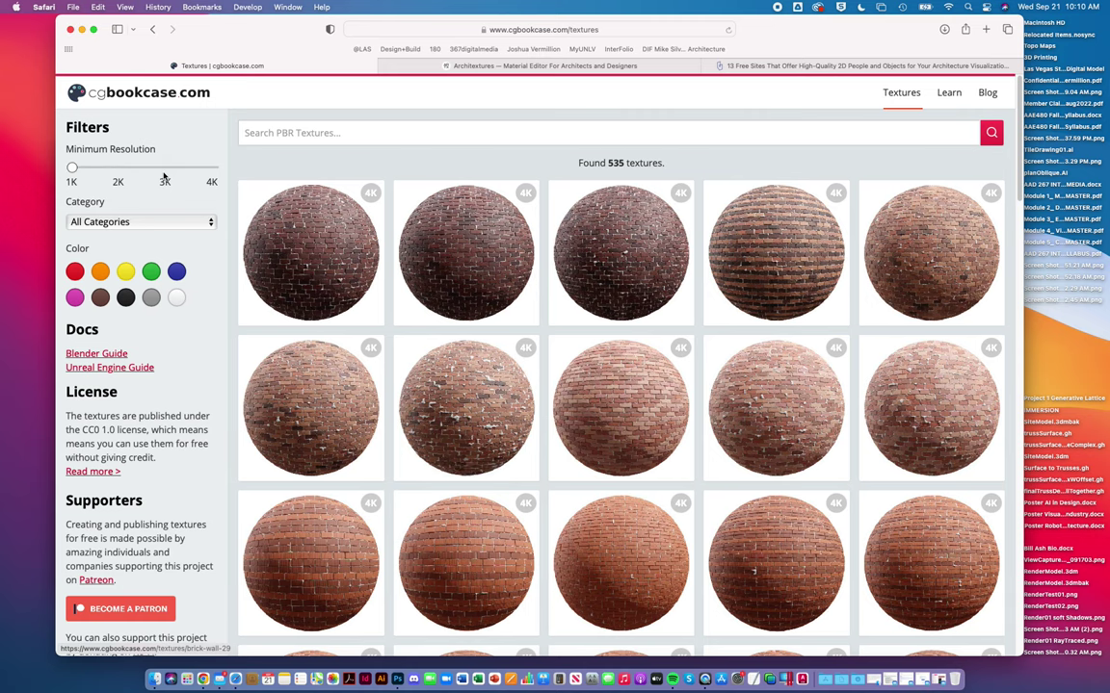
Step: Filter the cgbookcase catalogue by Concrete, Fabric and then Marble textures
{"action": "left_click", "coordinate": [183, 222]}
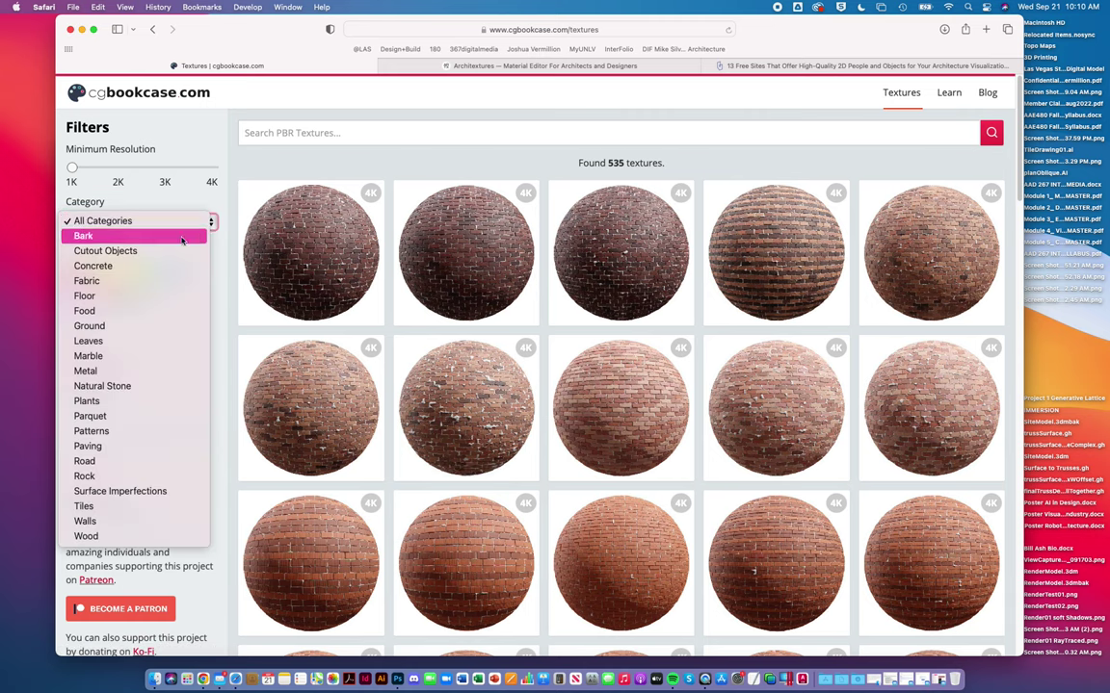
{"action": "left_click", "coordinate": [127, 266]}
{"action": "left_click", "coordinate": [175, 225]}
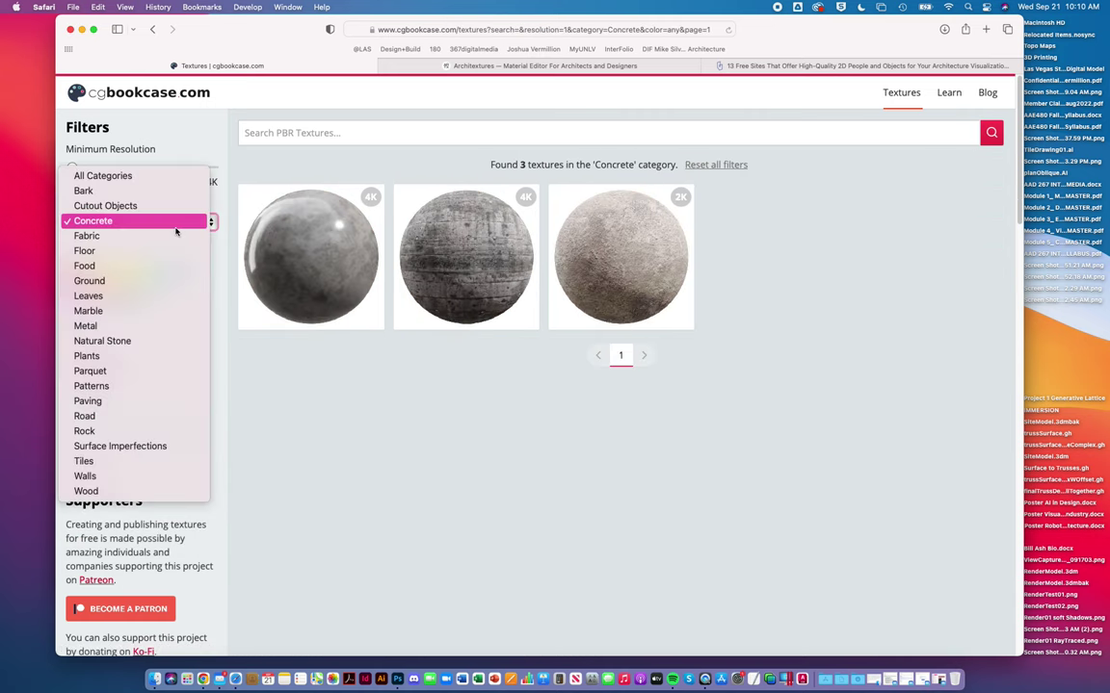
{"action": "left_click", "coordinate": [164, 236]}
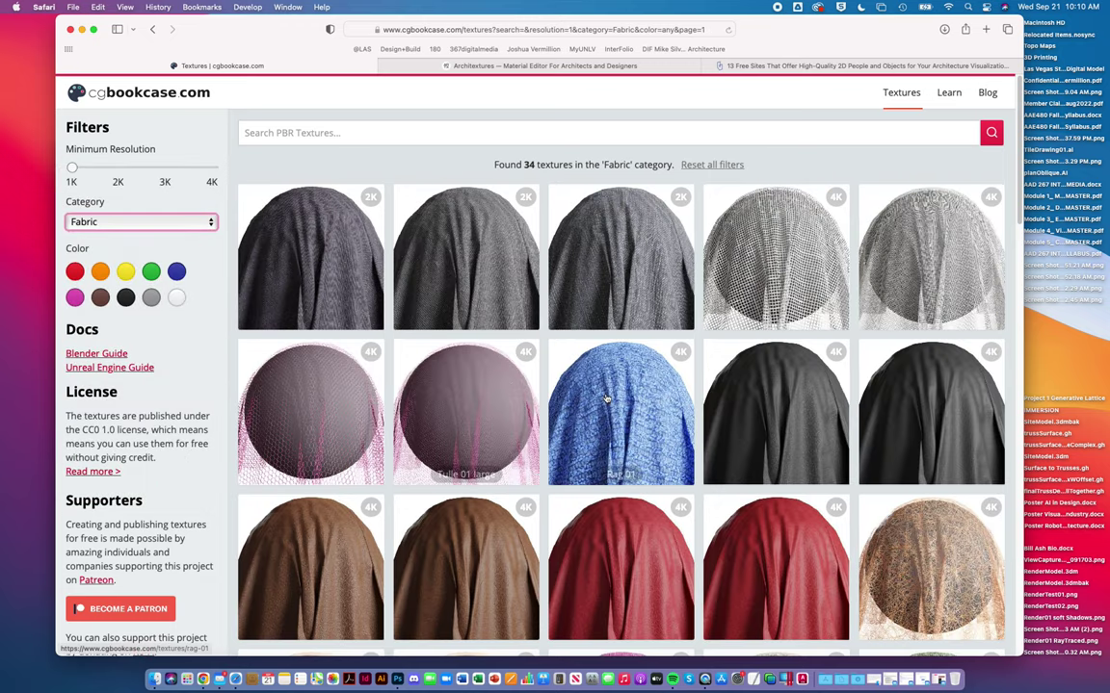
{"action": "scroll", "coordinate": [606, 398], "scroll_direction": "down", "scroll_amount": 4}
{"action": "scroll", "coordinate": [606, 398], "scroll_direction": "up", "scroll_amount": 5}
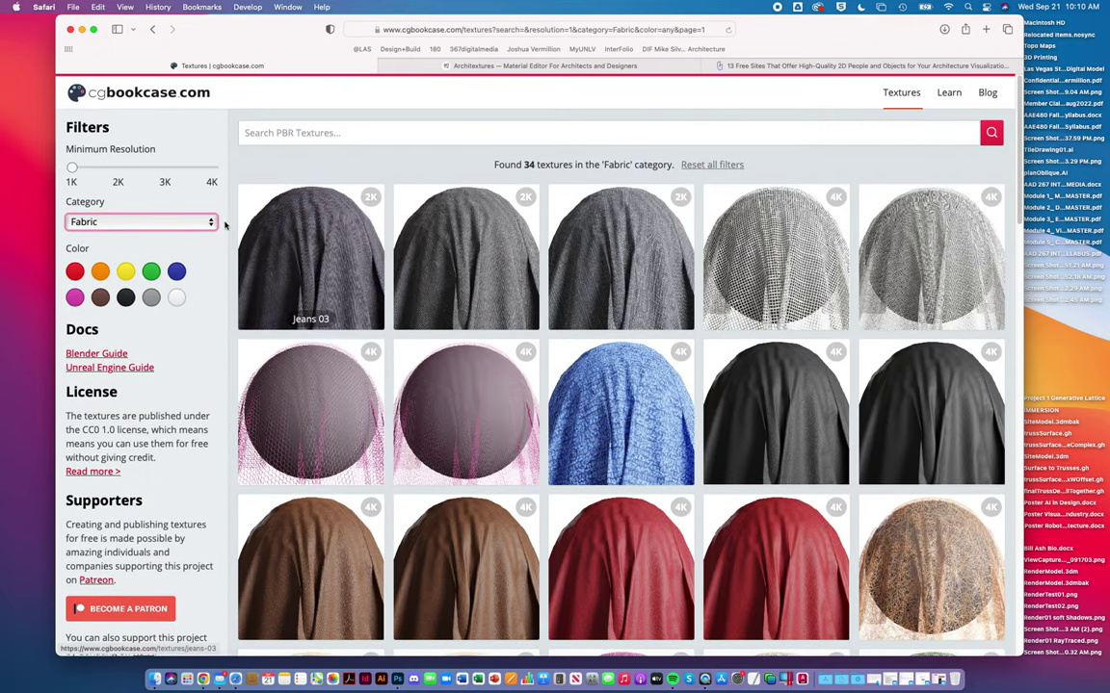
{"action": "left_click", "coordinate": [208, 223]}
{"action": "left_click", "coordinate": [145, 296]}
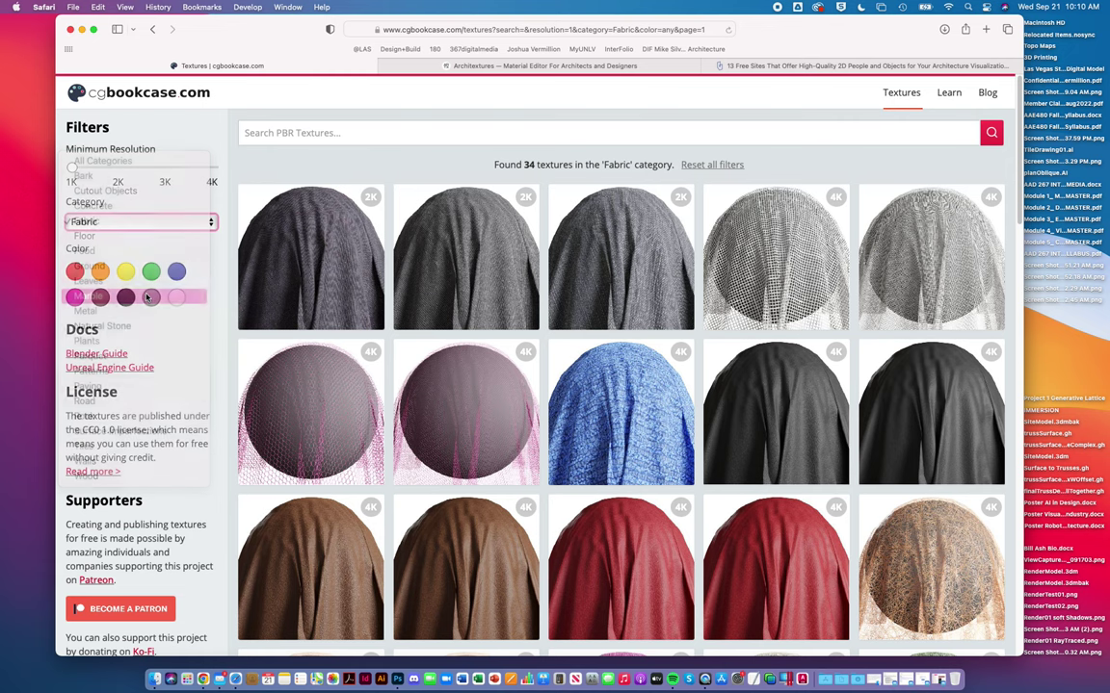
Step: Preview the Paving and Tiles categories, then settle on the 33 Wood textures
{"action": "left_click", "coordinate": [180, 223]}
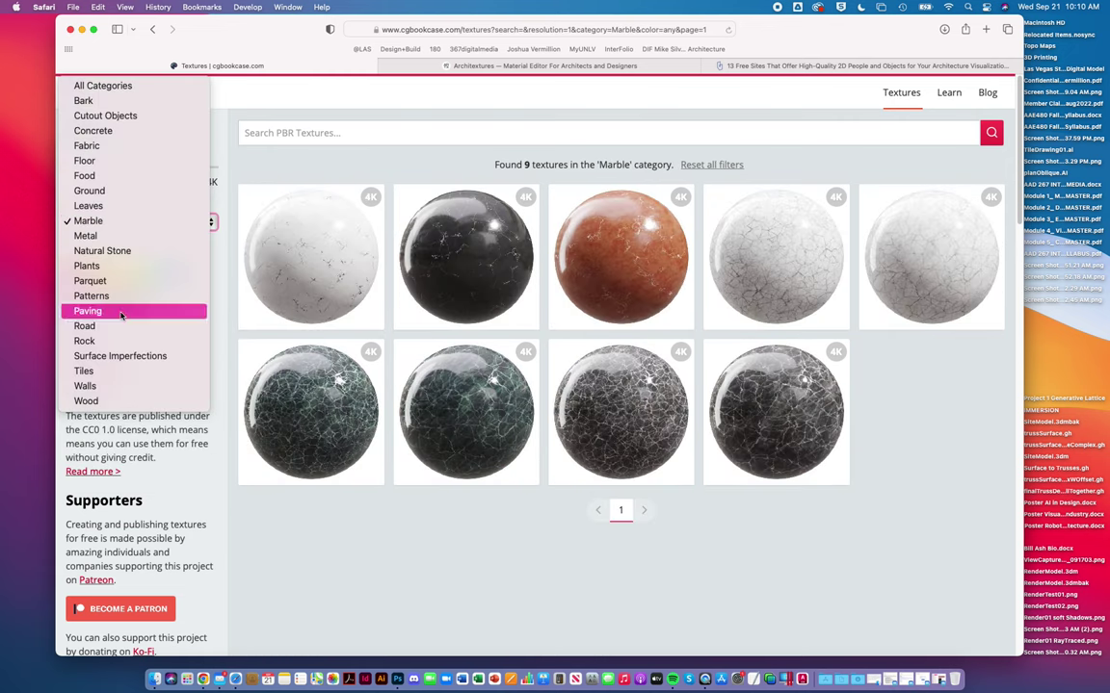
{"action": "left_click", "coordinate": [136, 310]}
{"action": "left_click", "coordinate": [177, 223]}
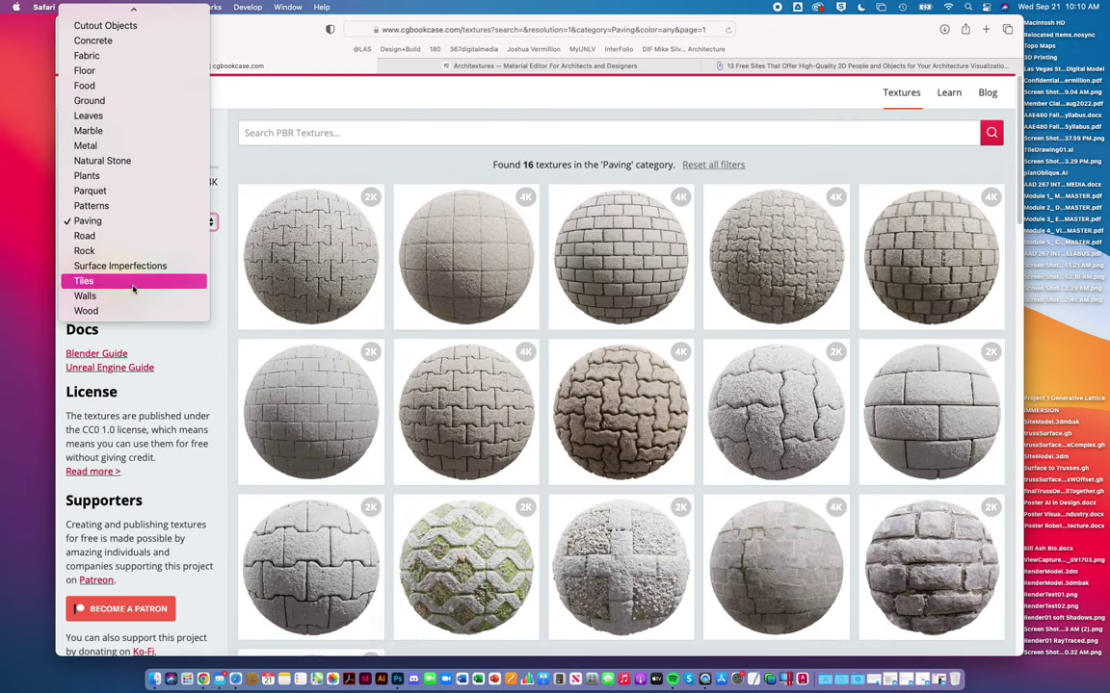
{"action": "left_click", "coordinate": [131, 282]}
{"action": "left_click", "coordinate": [185, 233]}
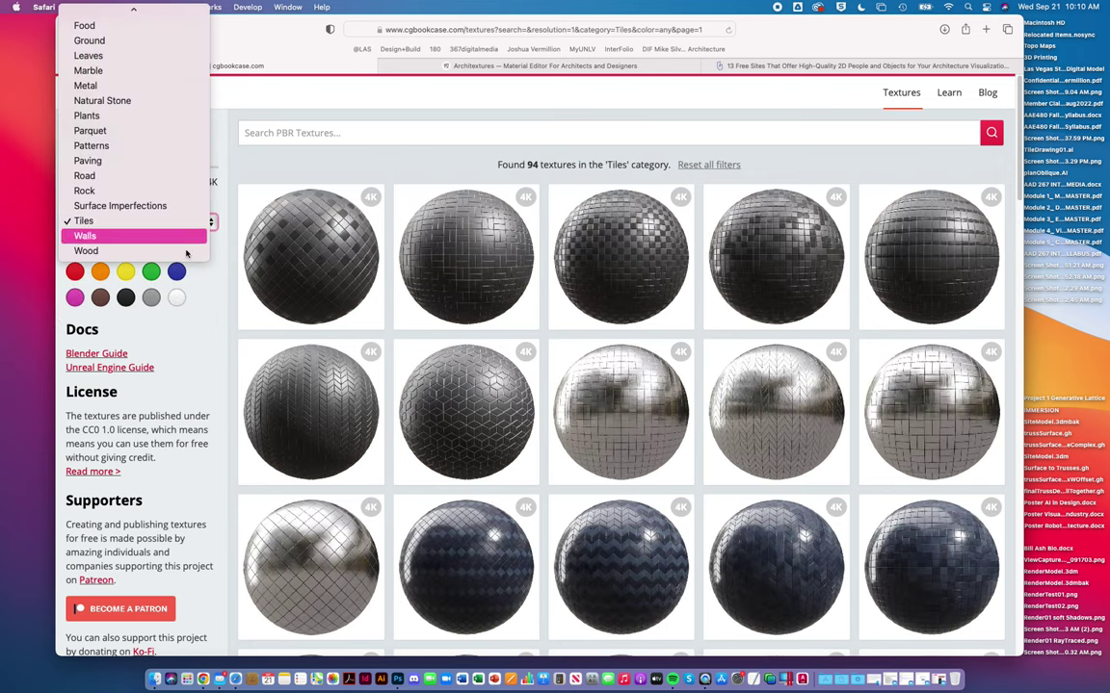
{"action": "left_click", "coordinate": [108, 228]}
{"action": "scroll", "coordinate": [443, 356], "scroll_direction": "down", "scroll_amount": 5}
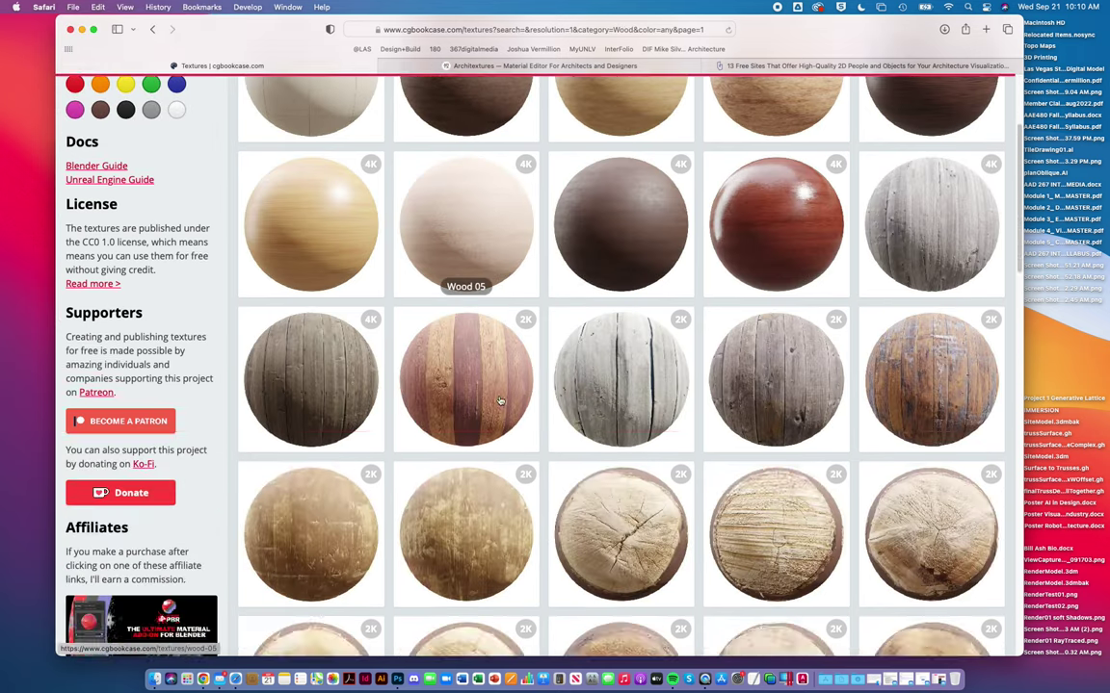
{"action": "scroll", "coordinate": [498, 398], "scroll_direction": "up", "scroll_amount": 5}
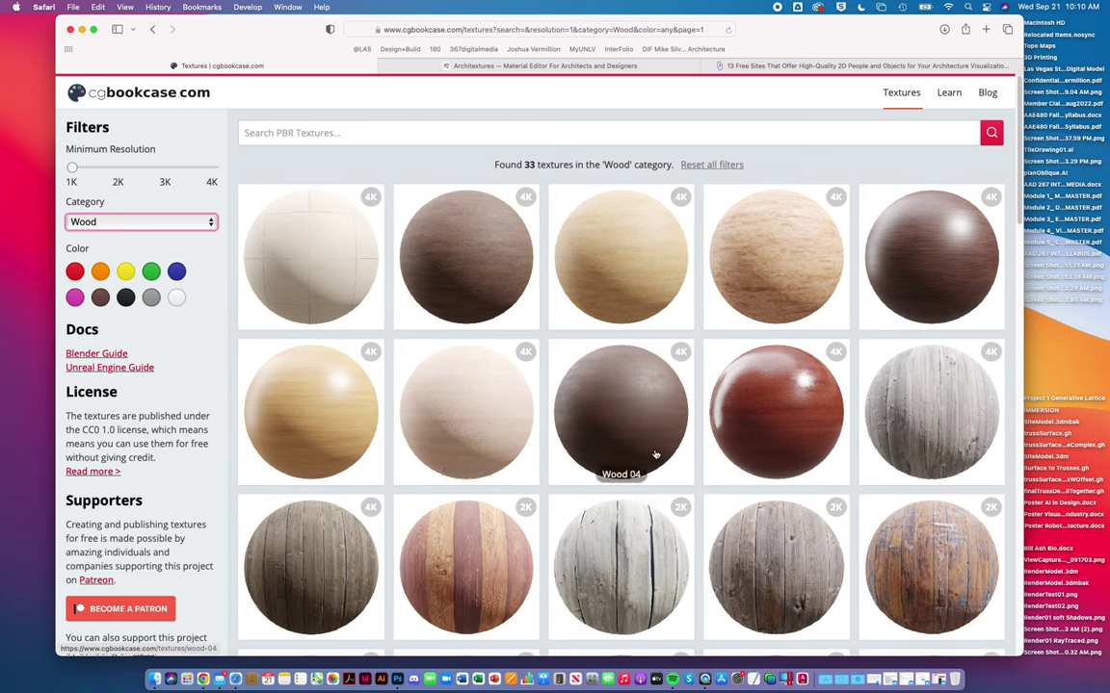
{"action": "left_click", "coordinate": [564, 71]}
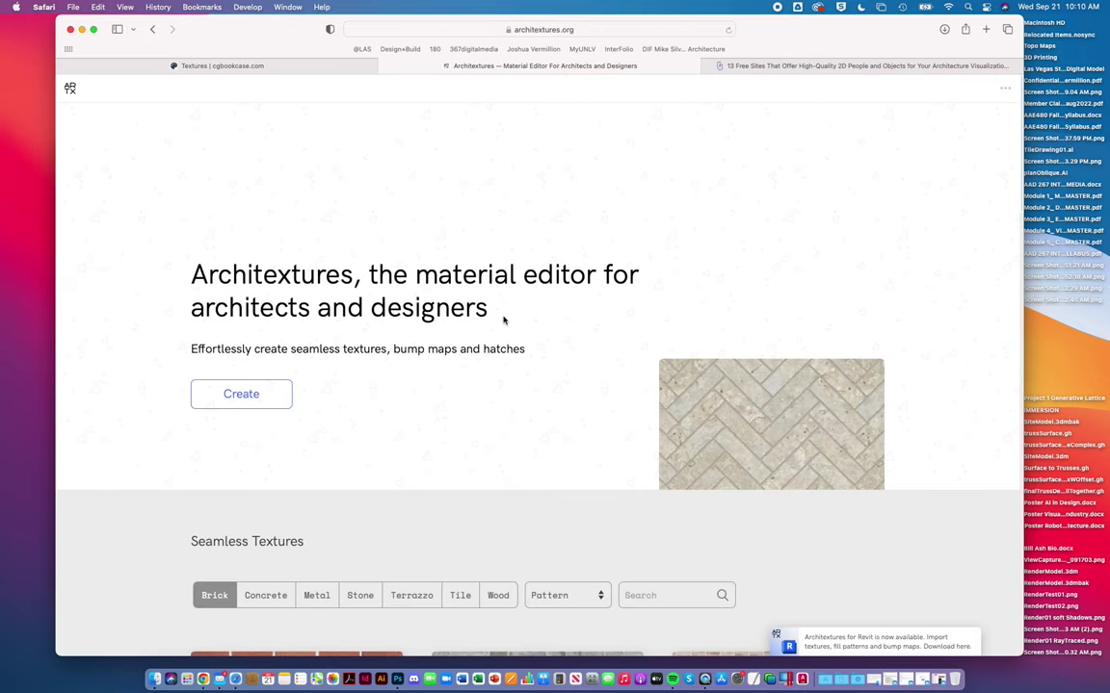
Step: Browse the Architextures library and show only its wood textures
{"action": "scroll", "coordinate": [503, 416], "scroll_direction": "down", "scroll_amount": 10}
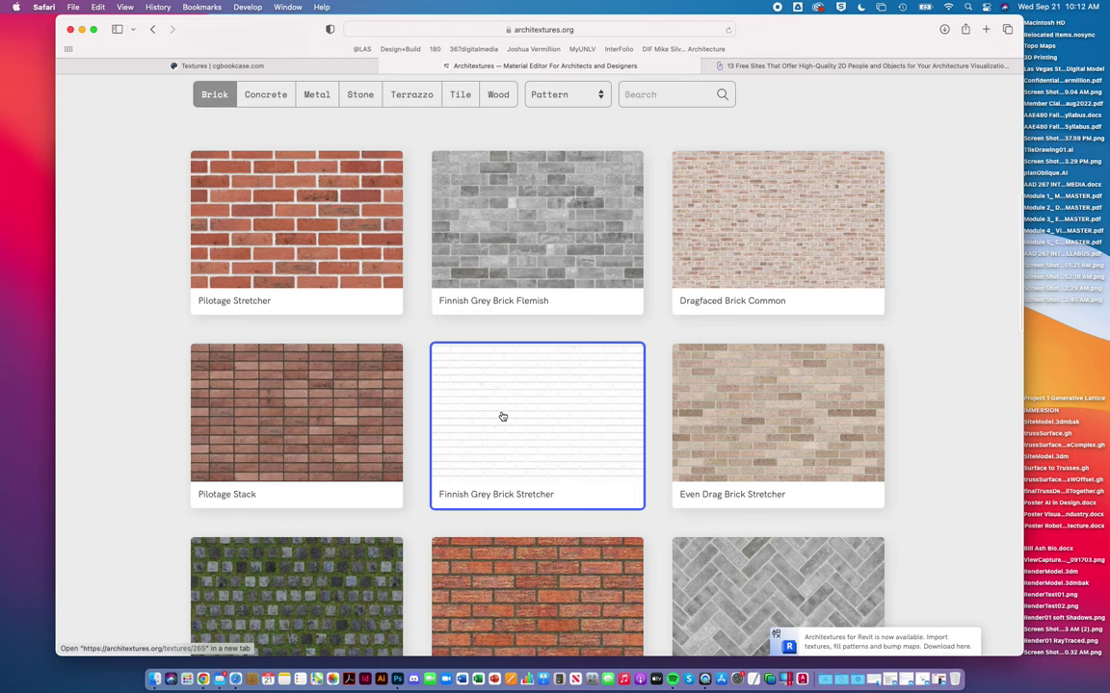
{"action": "scroll", "coordinate": [502, 416], "scroll_direction": "up", "scroll_amount": 5}
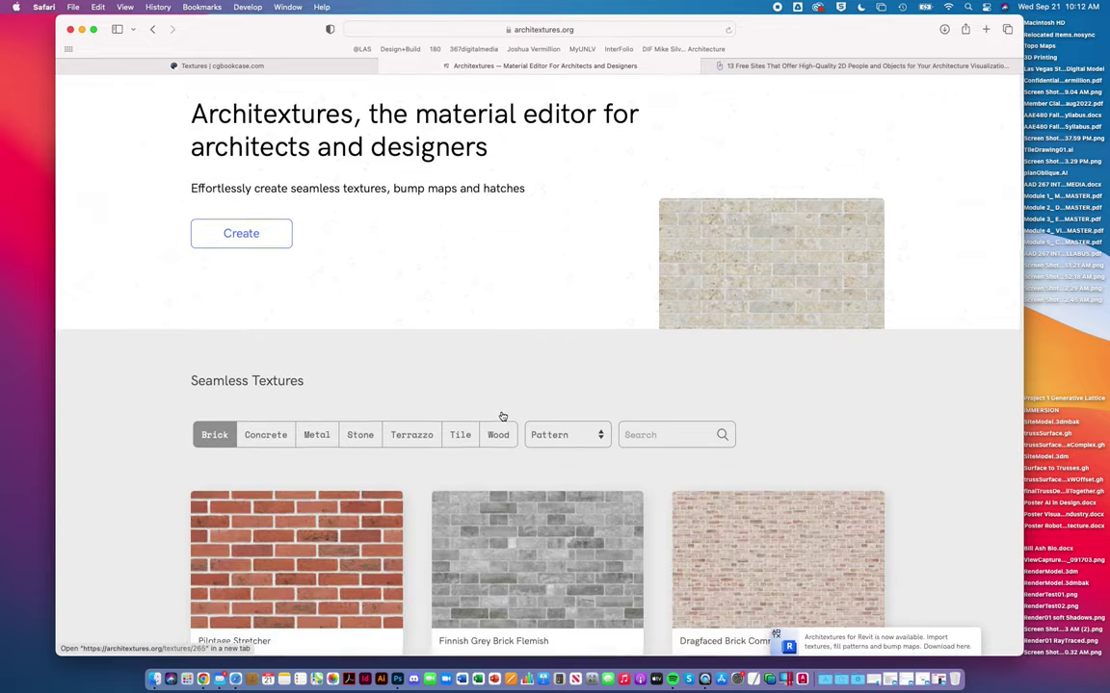
{"action": "scroll", "coordinate": [502, 416], "scroll_direction": "down", "scroll_amount": 4}
{"action": "scroll", "coordinate": [502, 416], "scroll_direction": "down", "scroll_amount": 3}
{"action": "scroll", "coordinate": [351, 204], "scroll_direction": "up", "scroll_amount": 5}
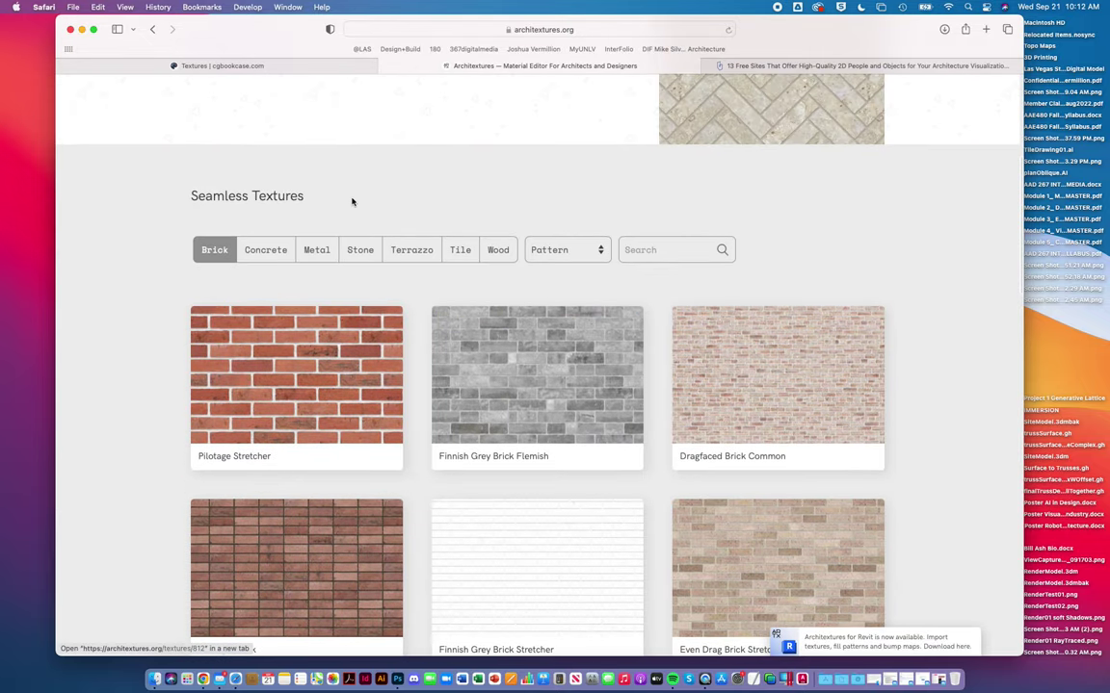
{"action": "left_click", "coordinate": [496, 250]}
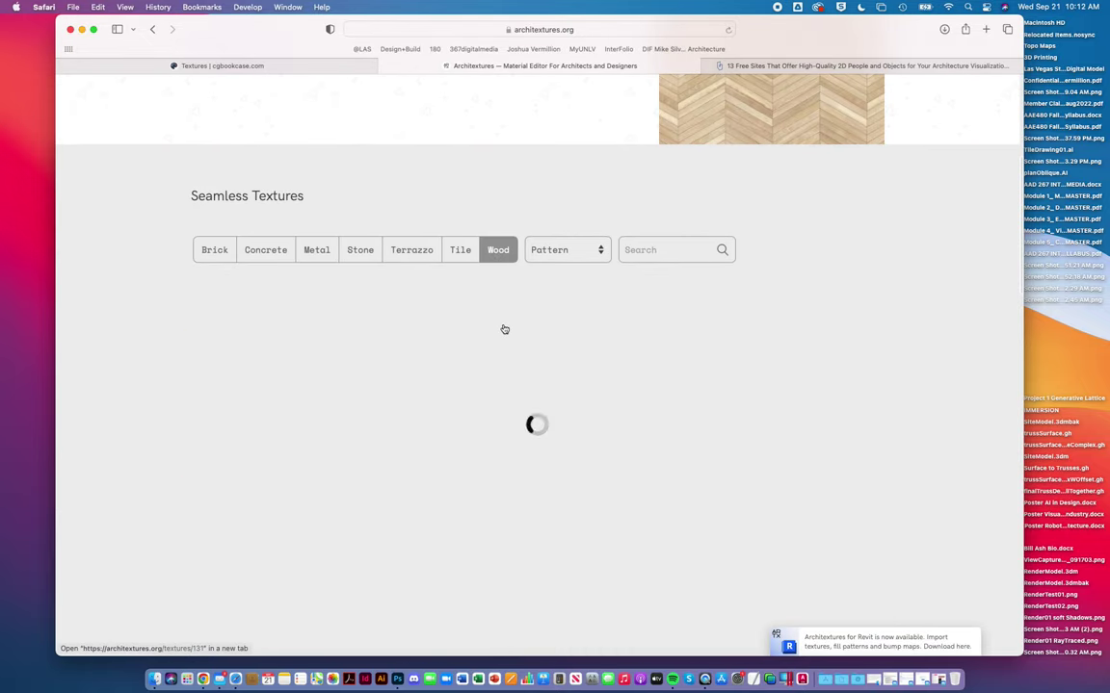
Step: Open Douglas Fir Staggered in a new tab and load it into the editor
{"action": "scroll", "coordinate": [503, 330], "scroll_direction": "down", "scroll_amount": 4}
{"action": "scroll", "coordinate": [503, 329], "scroll_direction": "down", "scroll_amount": 2}
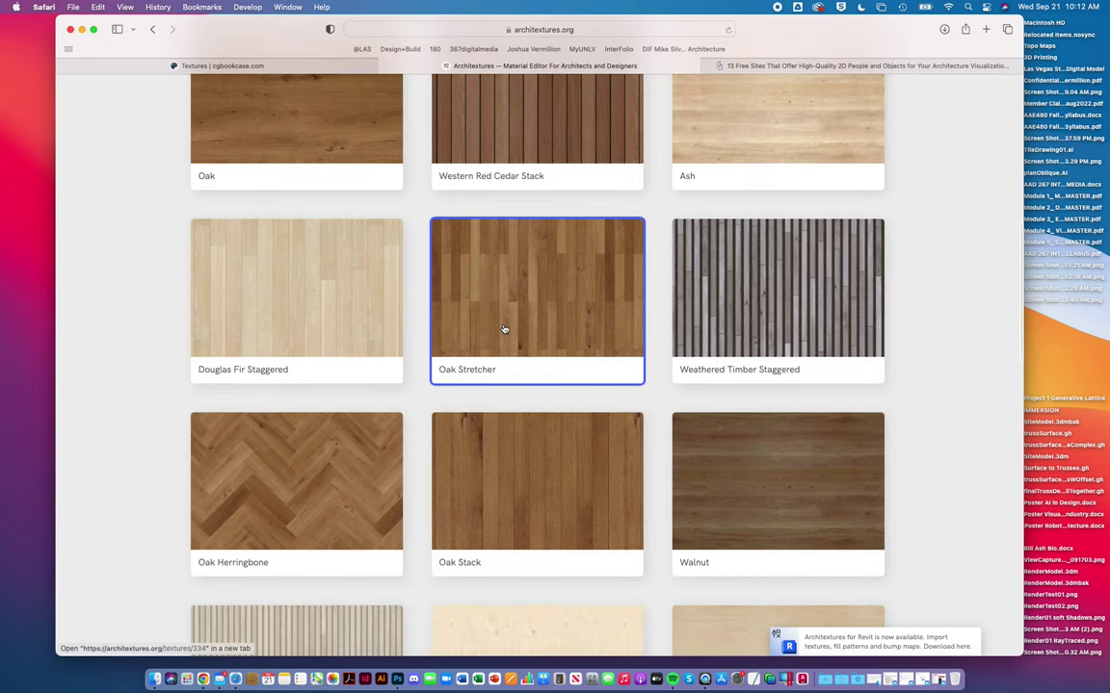
{"action": "left_click", "coordinate": [313, 290]}
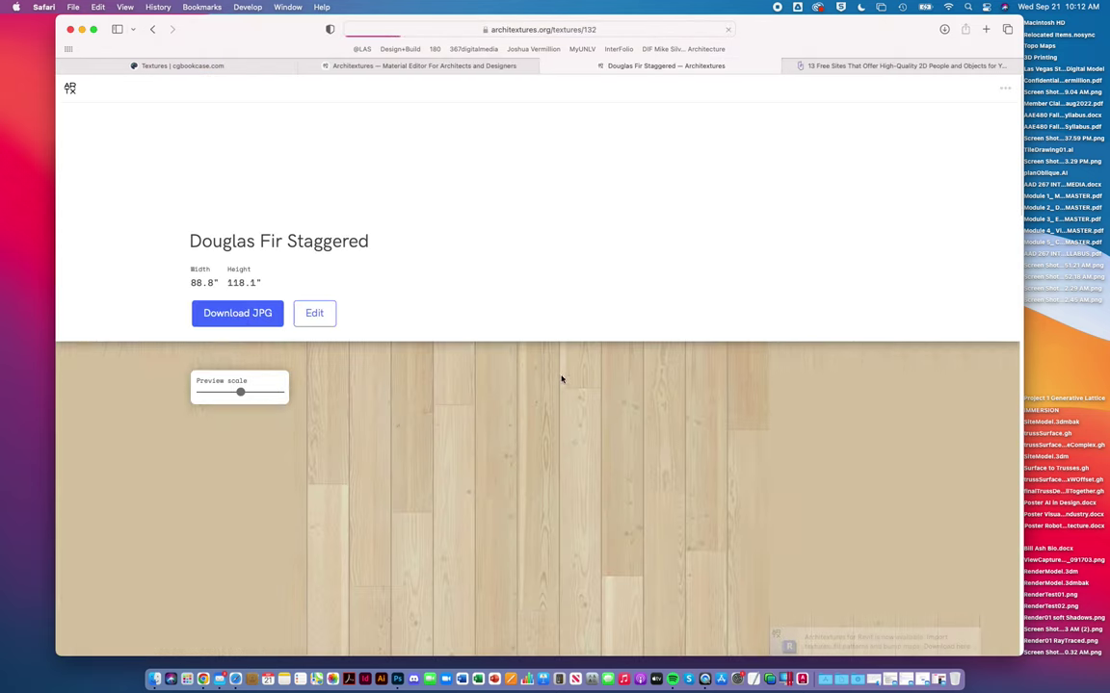
{"action": "scroll", "coordinate": [318, 401], "scroll_direction": "down", "scroll_amount": 1}
{"action": "scroll", "coordinate": [318, 402], "scroll_direction": "down", "scroll_amount": 1}
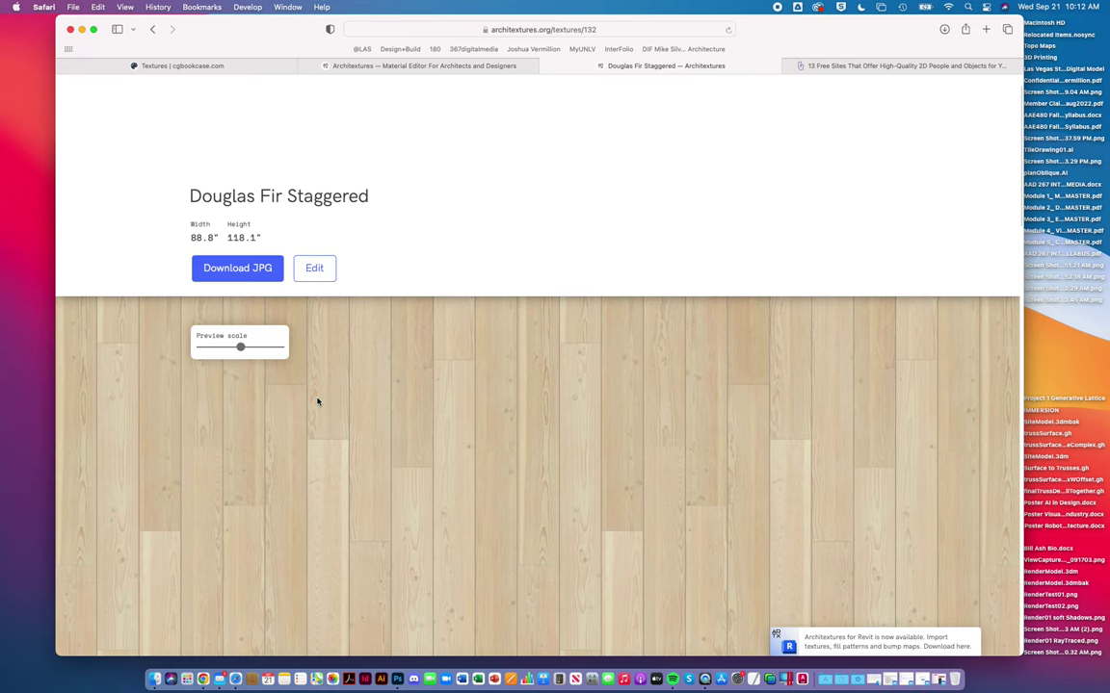
{"action": "scroll", "coordinate": [318, 402], "scroll_direction": "down", "scroll_amount": 5}
{"action": "scroll", "coordinate": [317, 399], "scroll_direction": "up", "scroll_amount": 6}
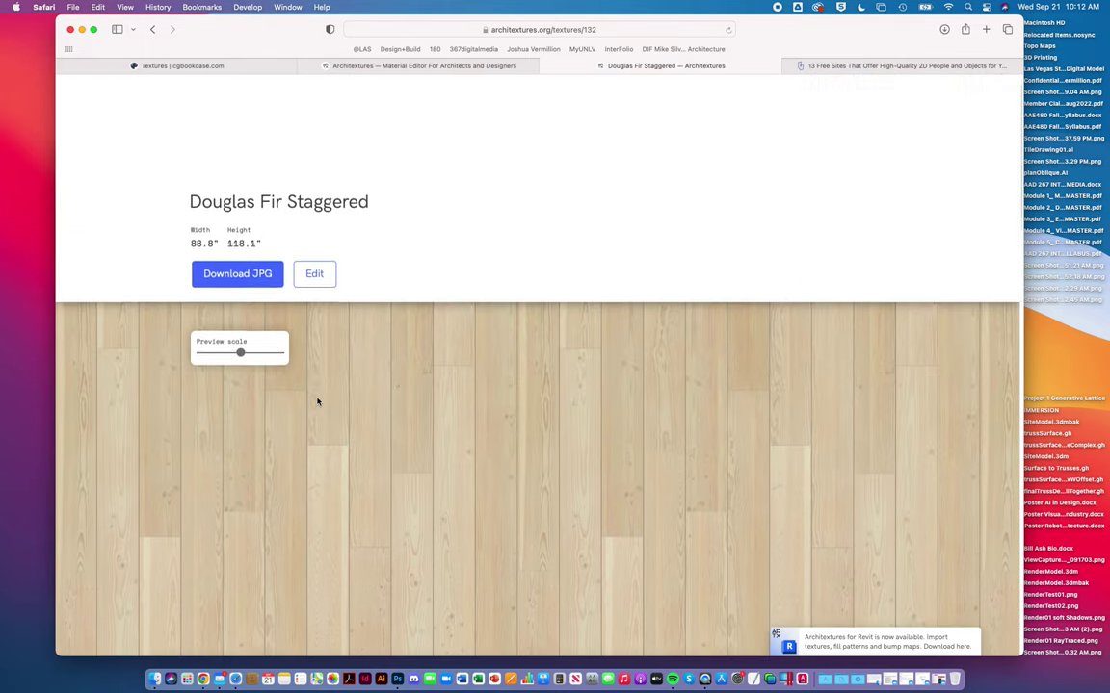
{"action": "left_click", "coordinate": [315, 312]}
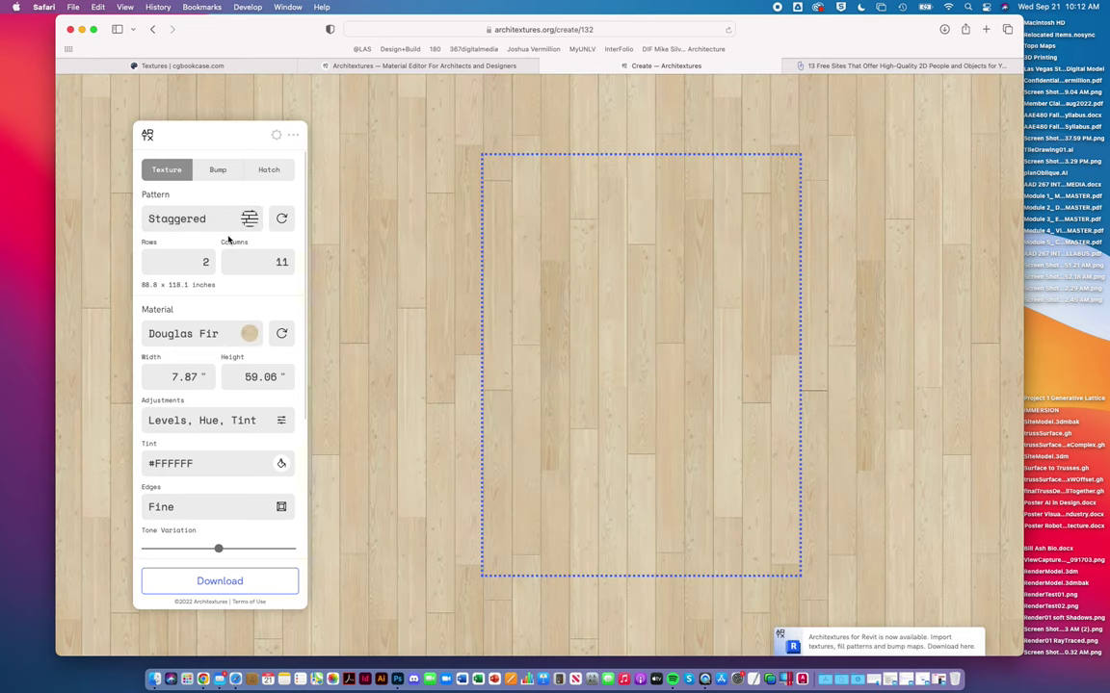
Step: Change the Douglas Fir texture's tiling pattern from Staggered to Chevron at a 30° angle
{"action": "left_click", "coordinate": [252, 219]}
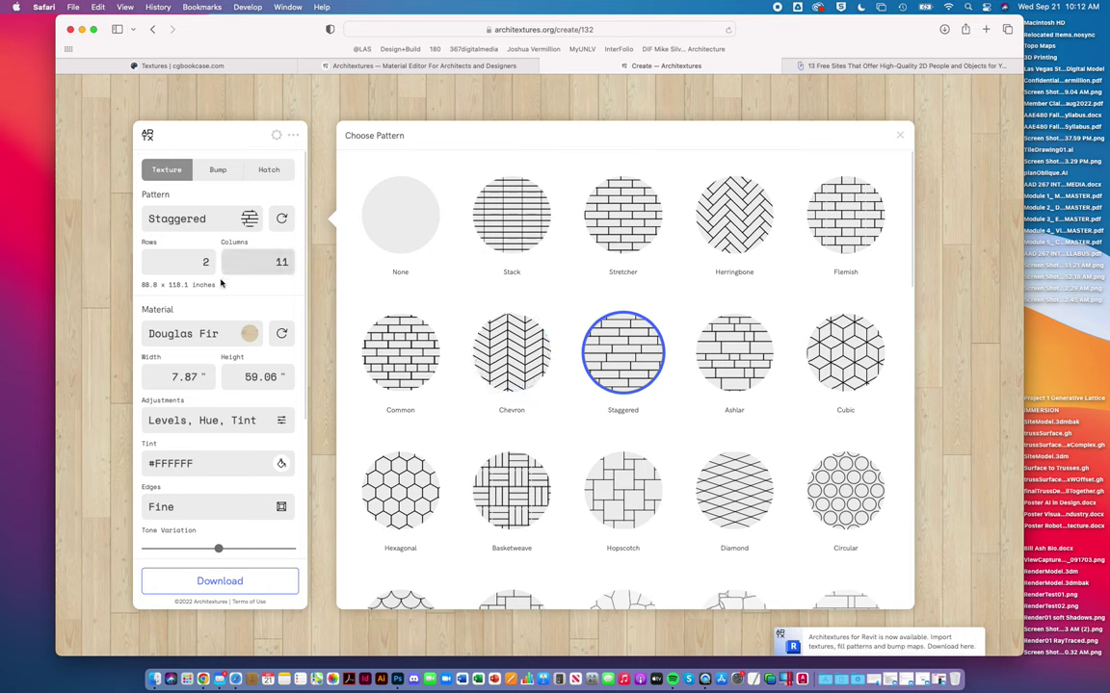
{"action": "scroll", "coordinate": [240, 539], "scroll_direction": "down", "scroll_amount": 5}
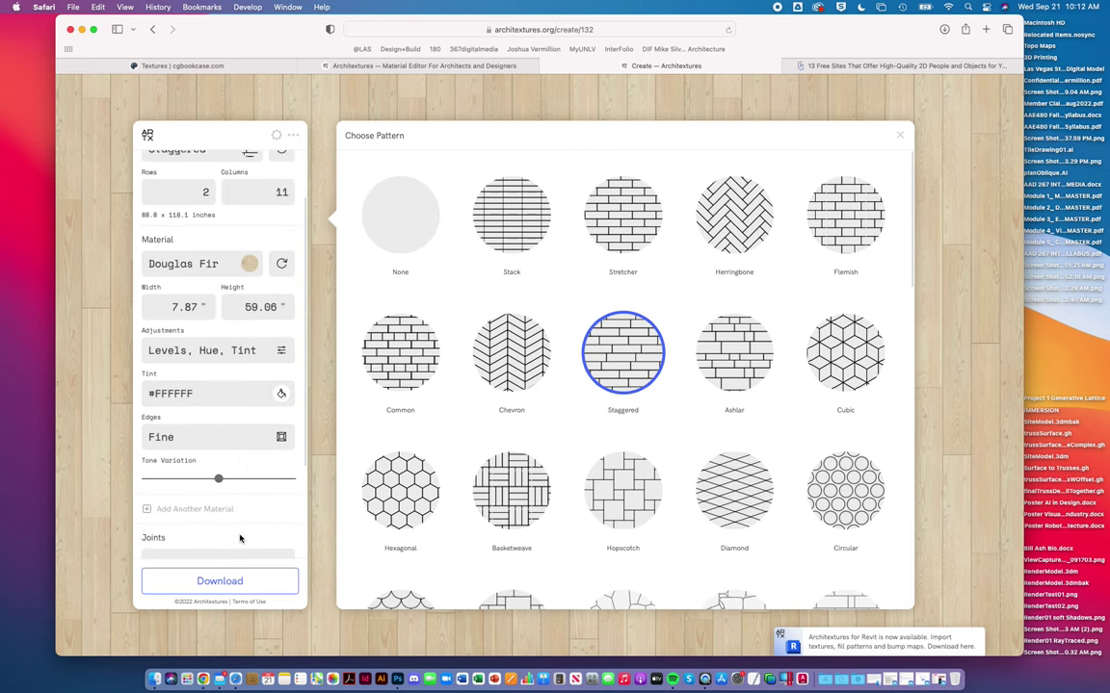
{"action": "scroll", "coordinate": [239, 539], "scroll_direction": "up", "scroll_amount": 5}
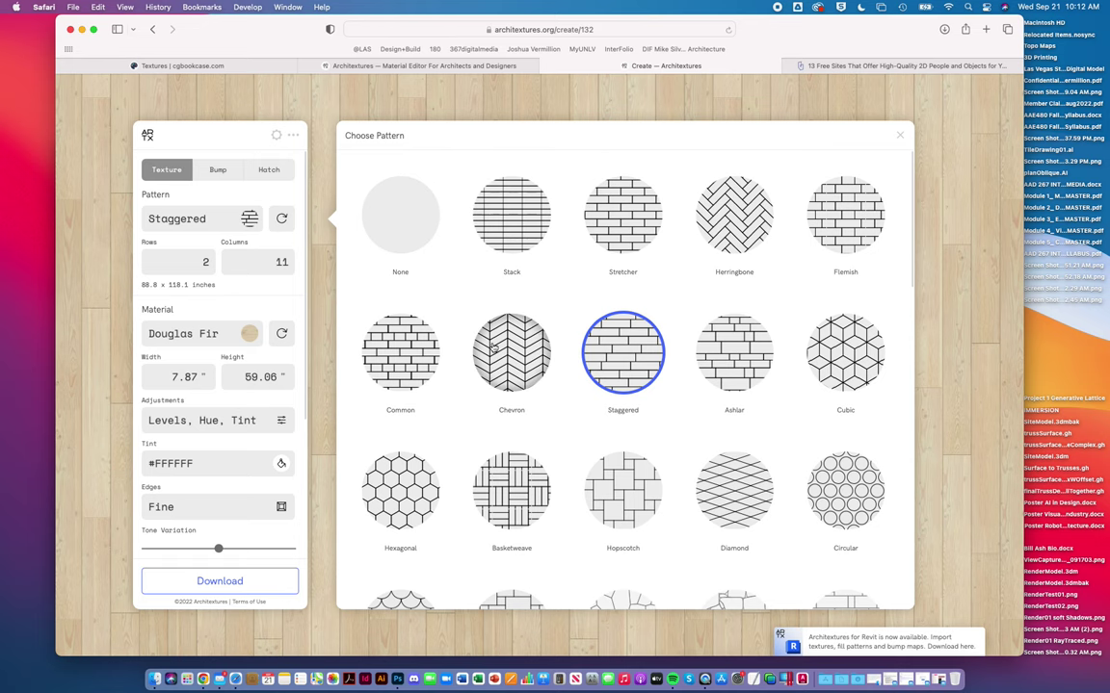
{"action": "left_click", "coordinate": [528, 347]}
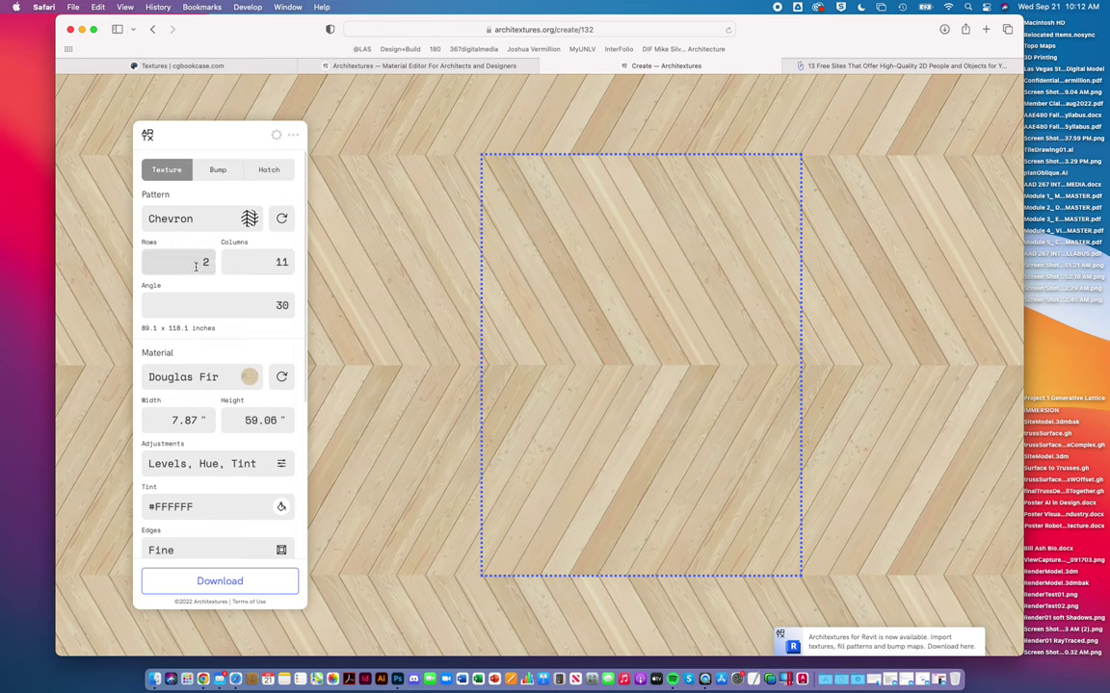
Step: Set the Chevron texture to 8 rows, enlarging the tile to 89.1 x 472.4 inches
{"action": "double_click", "coordinate": [203, 262]}
{"action": "type", "text": "8"}
{"action": "left_click", "coordinate": [255, 264]}
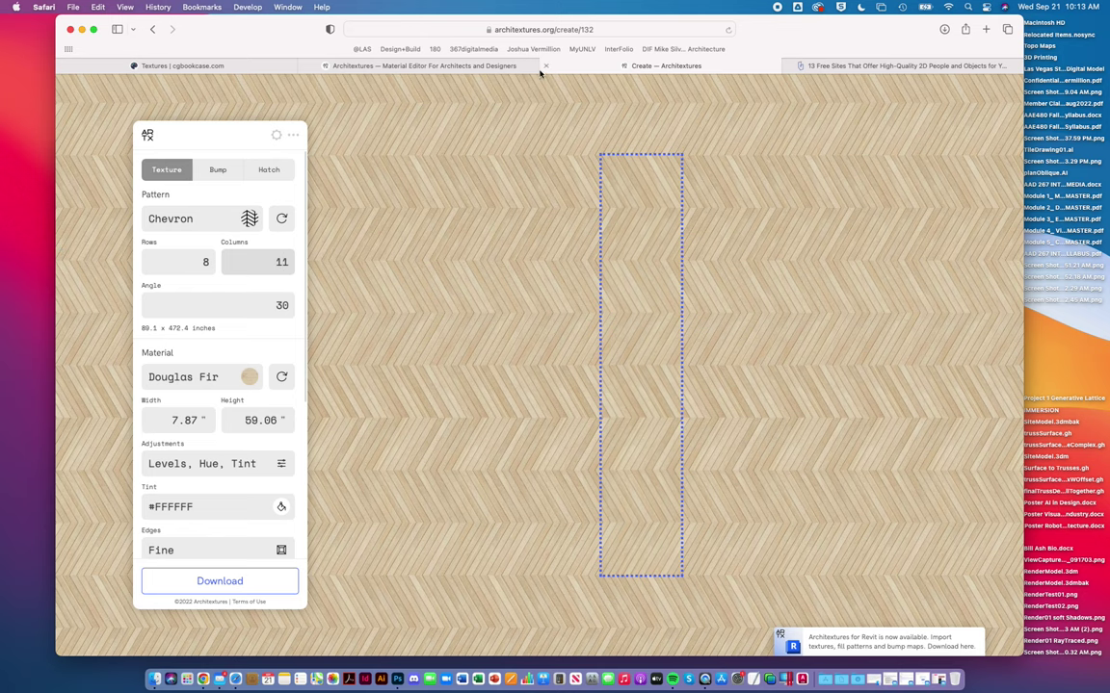
Step: Close the texture editor and read through the ArchDaily '13 Free Sites' article on 2D people
{"action": "key", "text": "super+w"}
{"action": "key", "text": "super+shift+bracketright"}
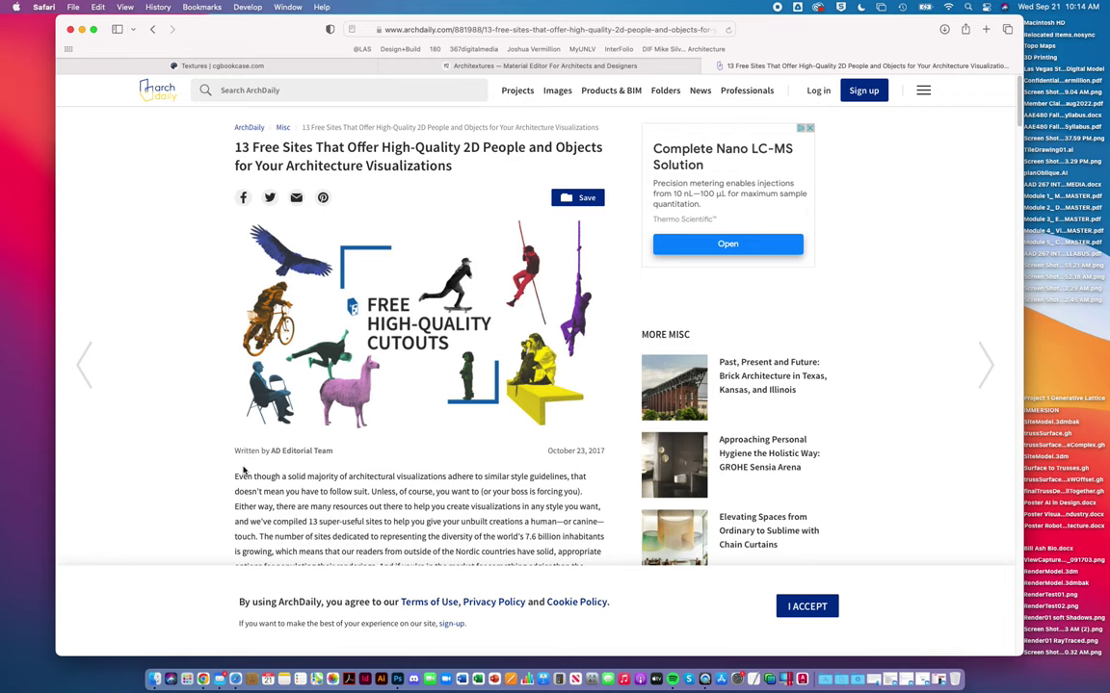
{"action": "scroll", "coordinate": [436, 416], "scroll_direction": "down", "scroll_amount": 5}
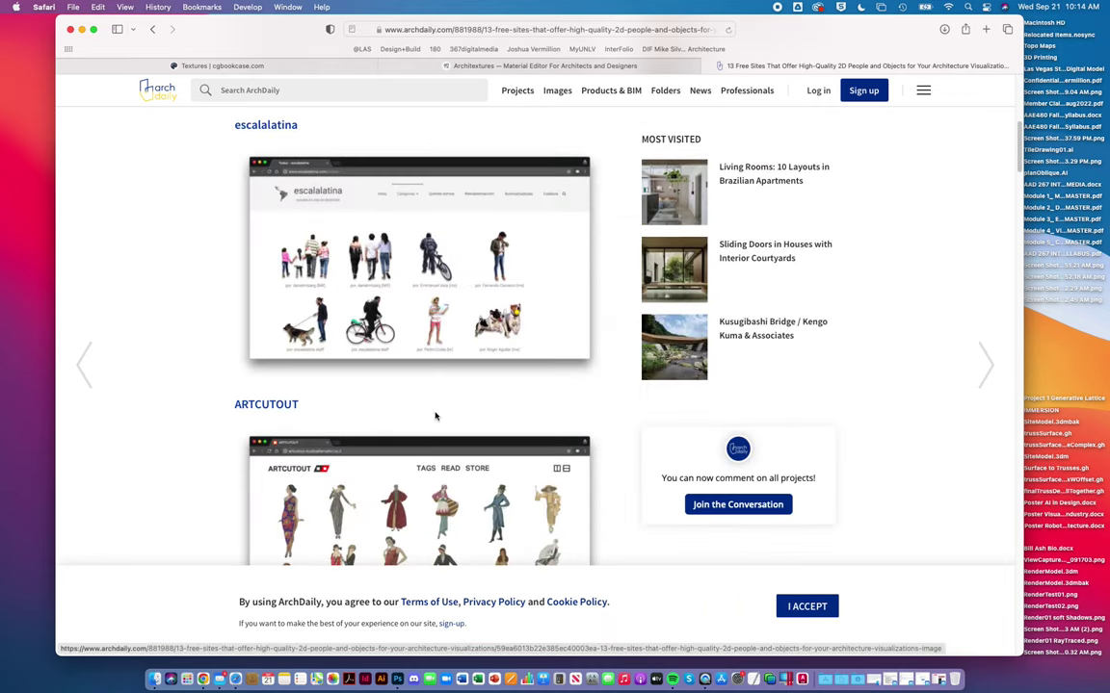
{"action": "scroll", "coordinate": [436, 416], "scroll_direction": "up", "scroll_amount": 1}
{"action": "scroll", "coordinate": [480, 294], "scroll_direction": "down", "scroll_amount": 6}
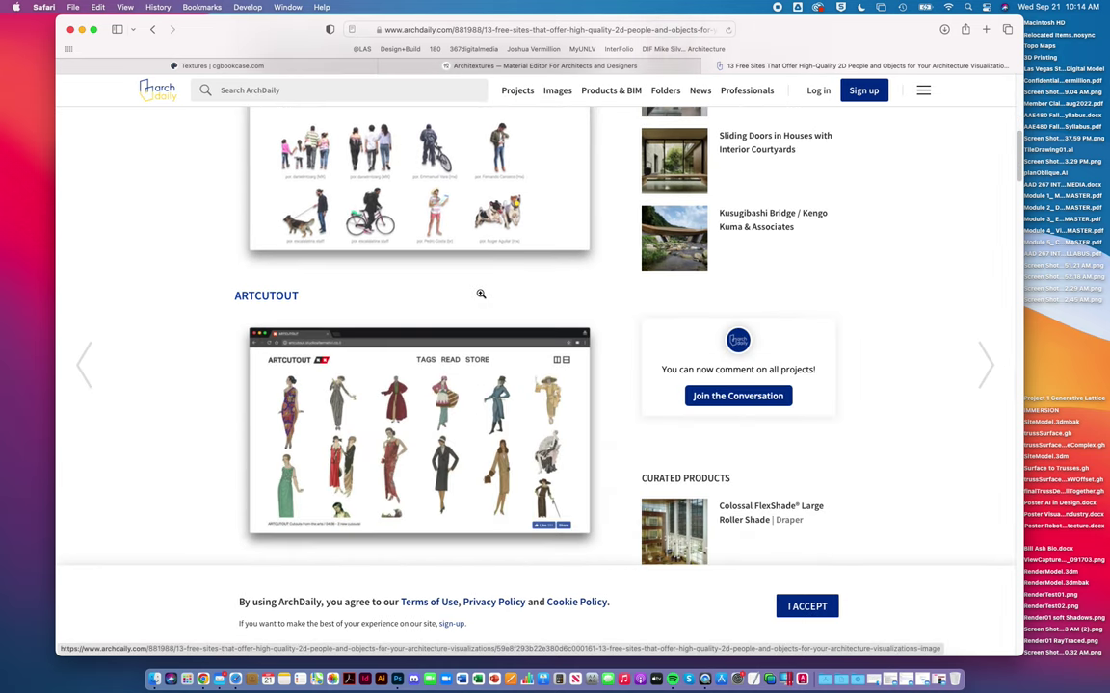
{"action": "scroll", "coordinate": [480, 297], "scroll_direction": "down", "scroll_amount": 8}
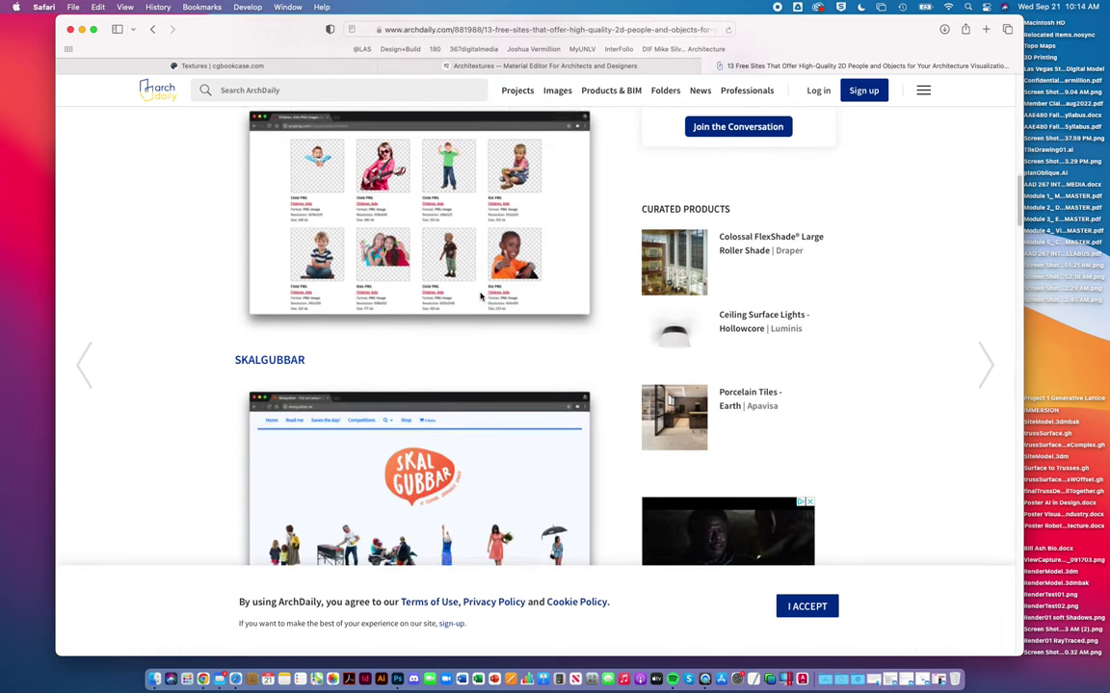
{"action": "scroll", "coordinate": [481, 296], "scroll_direction": "down", "scroll_amount": 10}
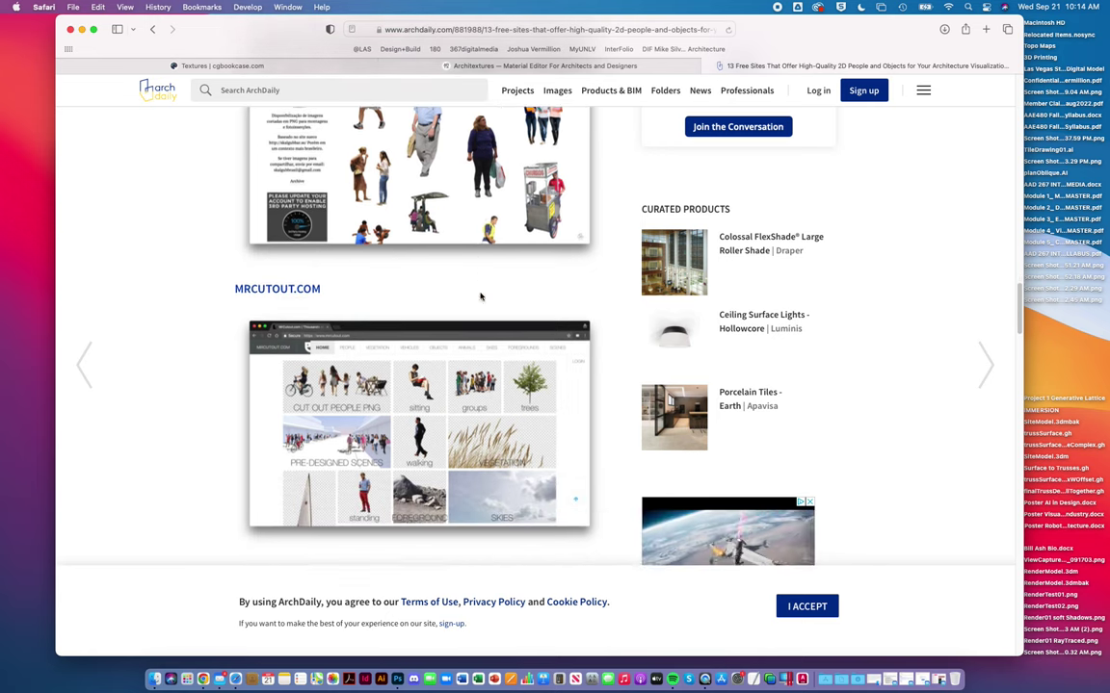
{"action": "scroll", "coordinate": [481, 296], "scroll_direction": "up", "scroll_amount": 4}
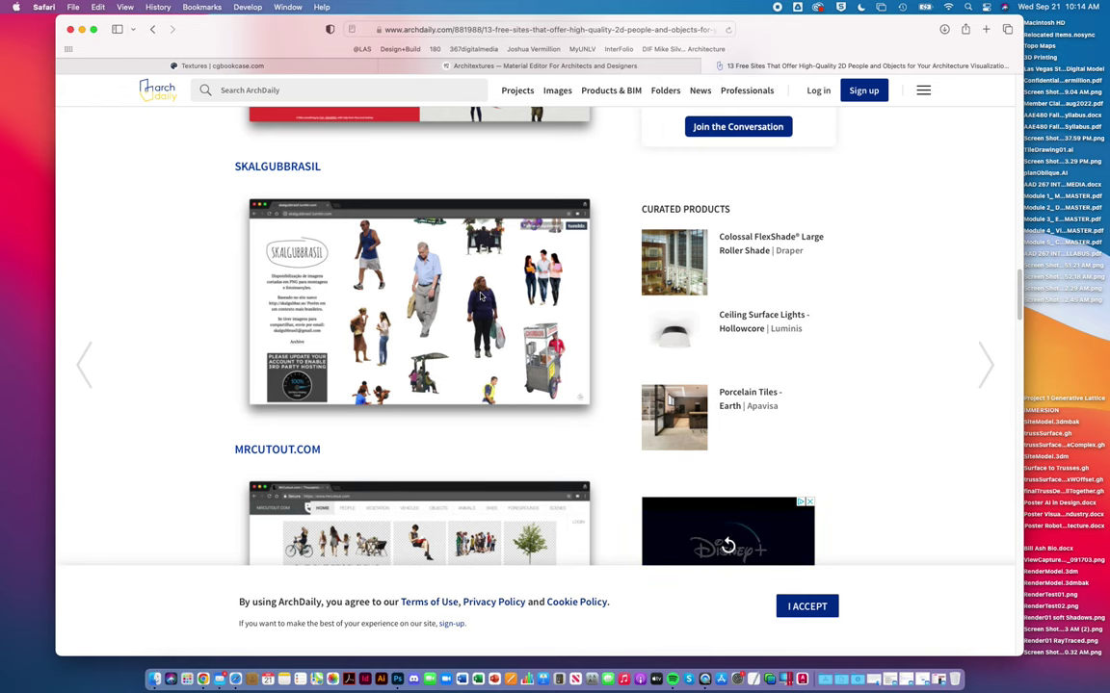
{"action": "scroll", "coordinate": [480, 297], "scroll_direction": "down", "scroll_amount": 10}
{"action": "scroll", "coordinate": [481, 297], "scroll_direction": "up", "scroll_amount": 5}
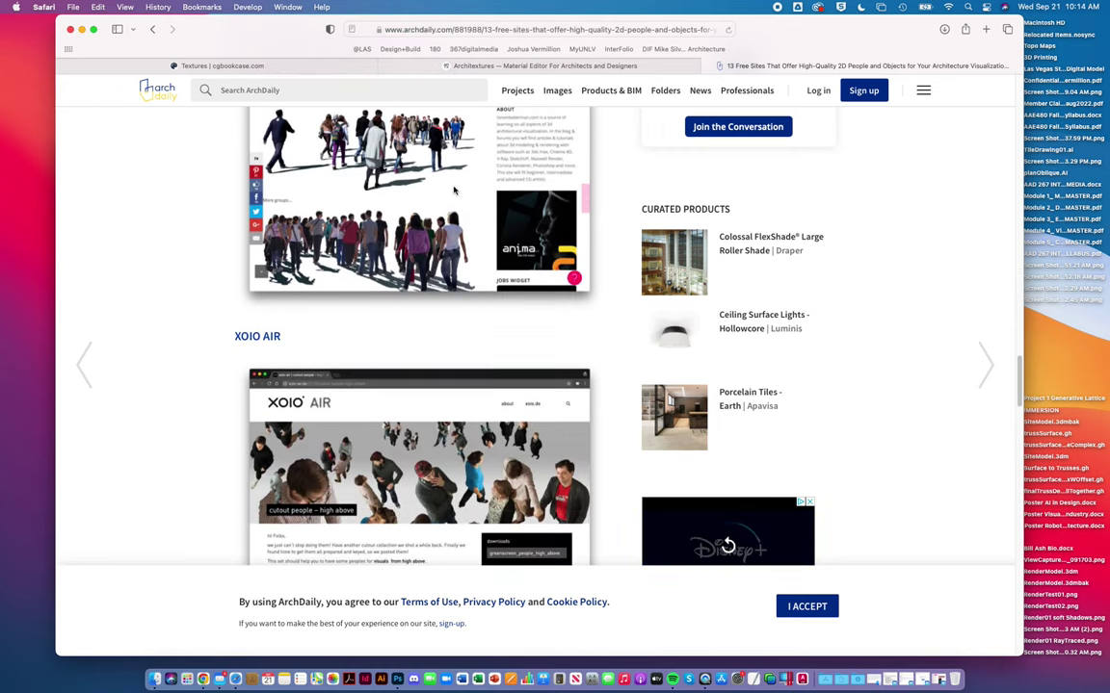
{"action": "scroll", "coordinate": [332, 248], "scroll_direction": "up", "scroll_amount": 1}
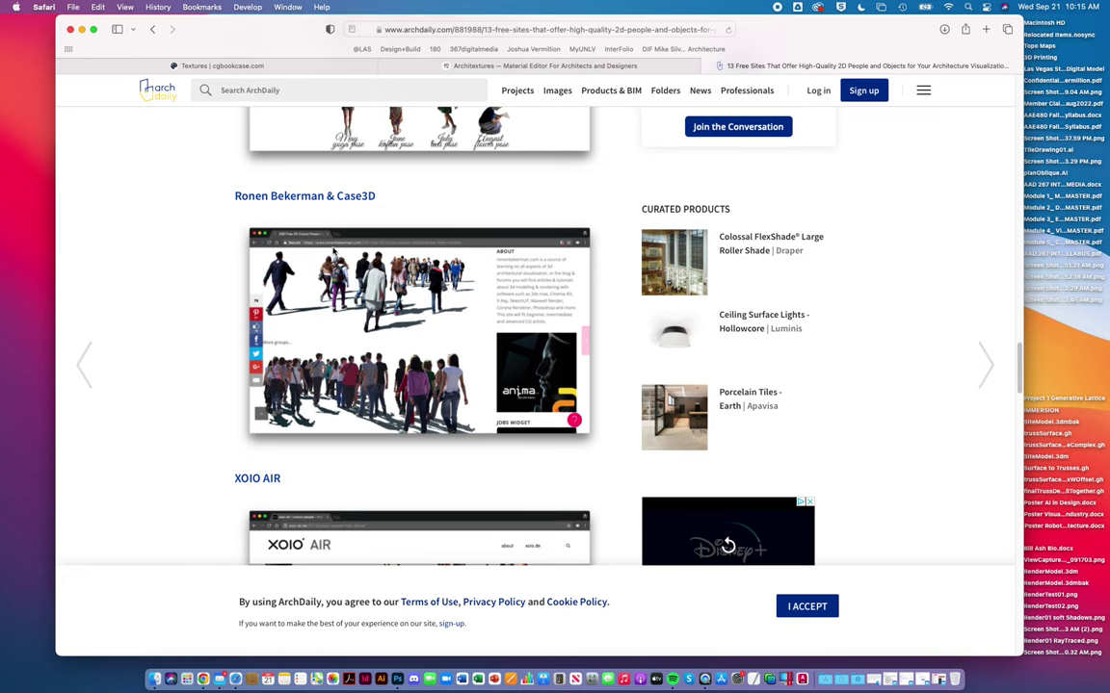
Step: Skim the article once more, then close the Safari window
{"action": "scroll", "coordinate": [489, 405], "scroll_direction": "down", "scroll_amount": 15}
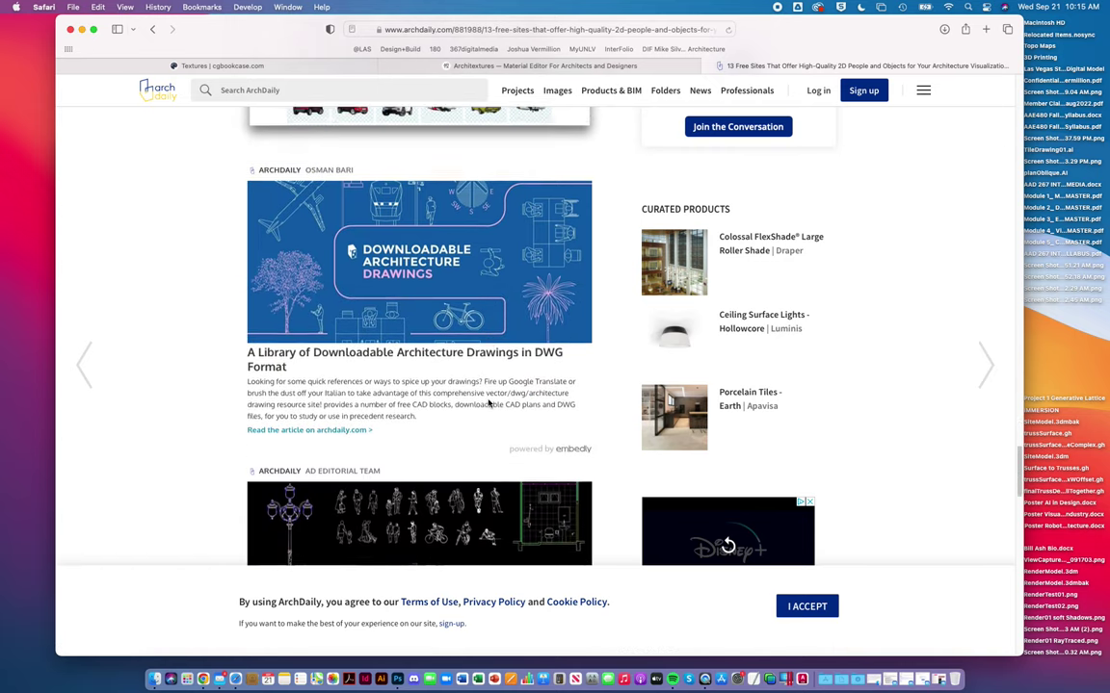
{"action": "scroll", "coordinate": [489, 404], "scroll_direction": "up", "scroll_amount": 4}
{"action": "scroll", "coordinate": [489, 404], "scroll_direction": "down", "scroll_amount": 15}
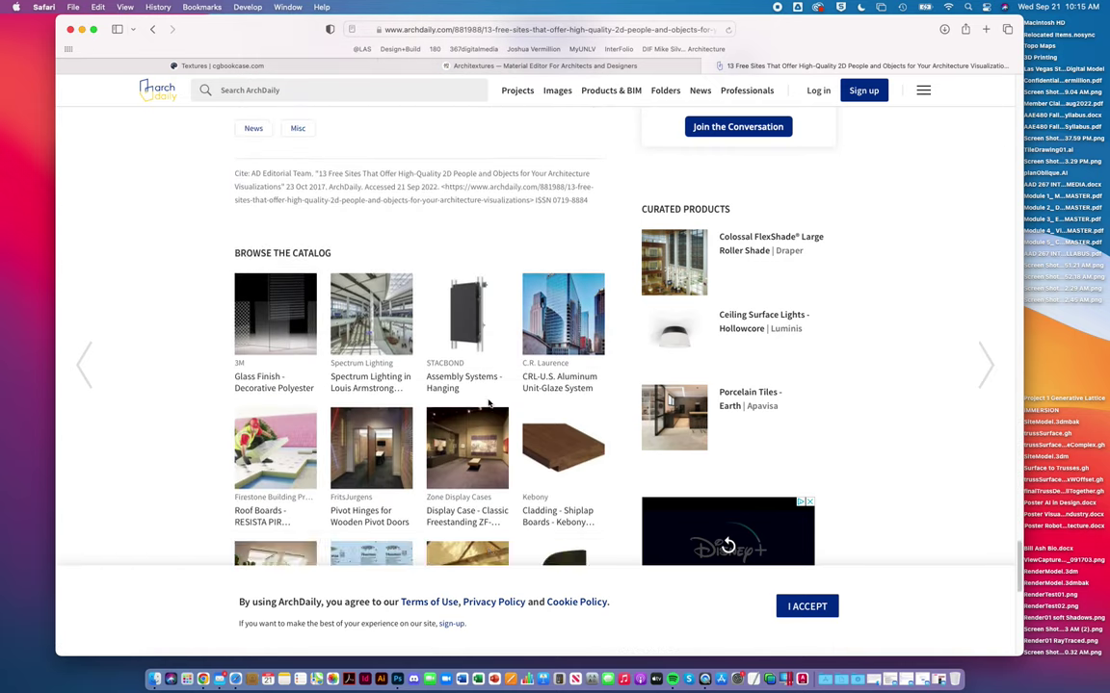
{"action": "scroll", "coordinate": [490, 405], "scroll_direction": "up", "scroll_amount": 10}
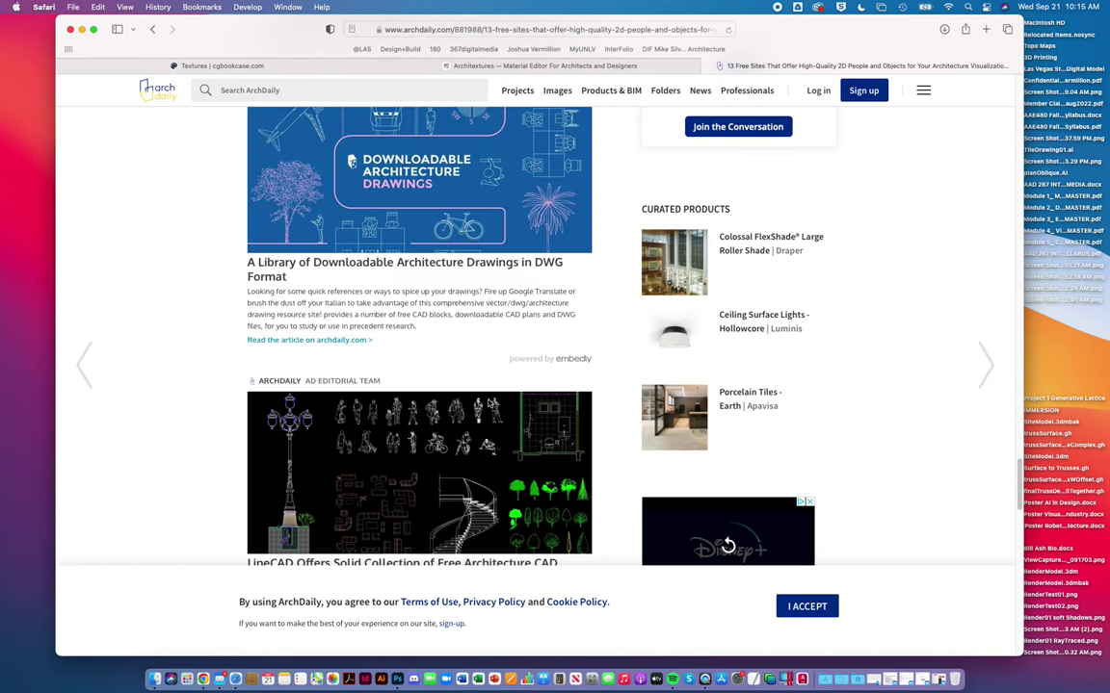
{"action": "left_click", "coordinate": [69, 30]}
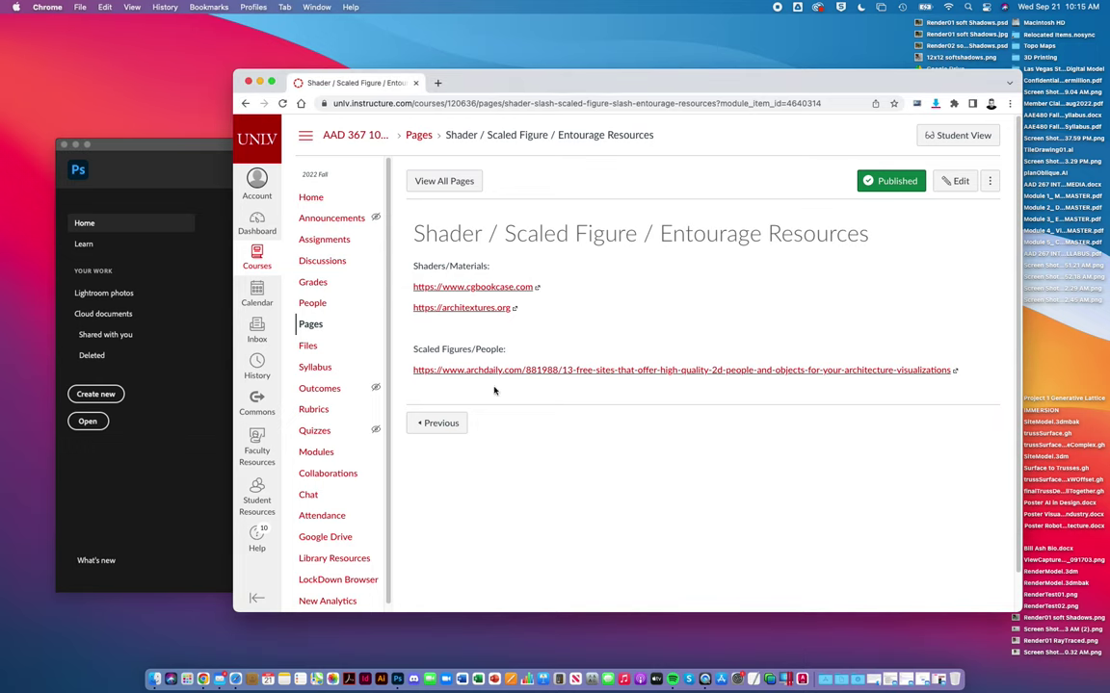
Step: Bring Photoshop's home window forward and launch Parallels Desktop
{"action": "left_click", "coordinate": [205, 154]}
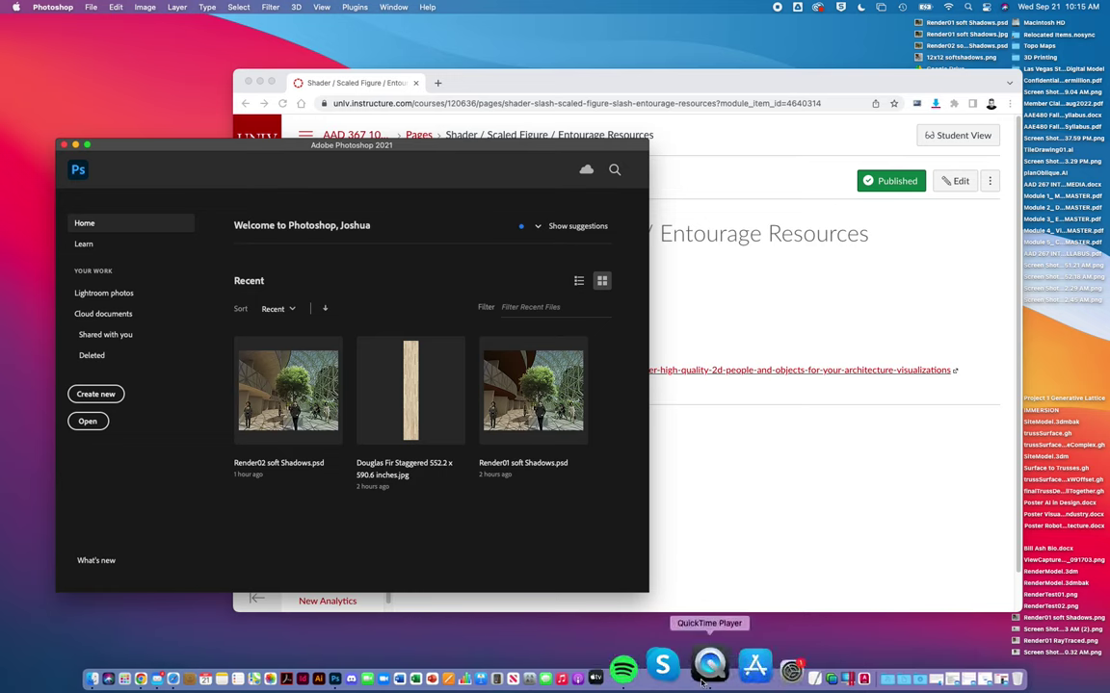
{"action": "left_click", "coordinate": [787, 659]}
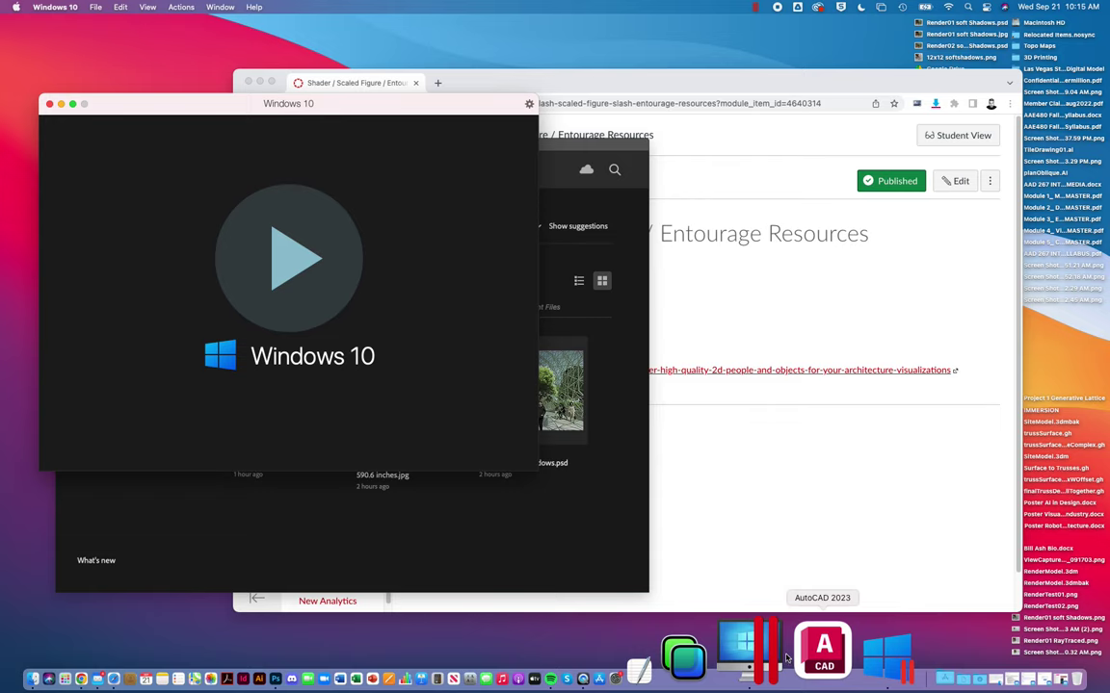
Step: Start the Windows 10 virtual machine, then move its window and enlarge it
{"action": "left_click", "coordinate": [273, 225]}
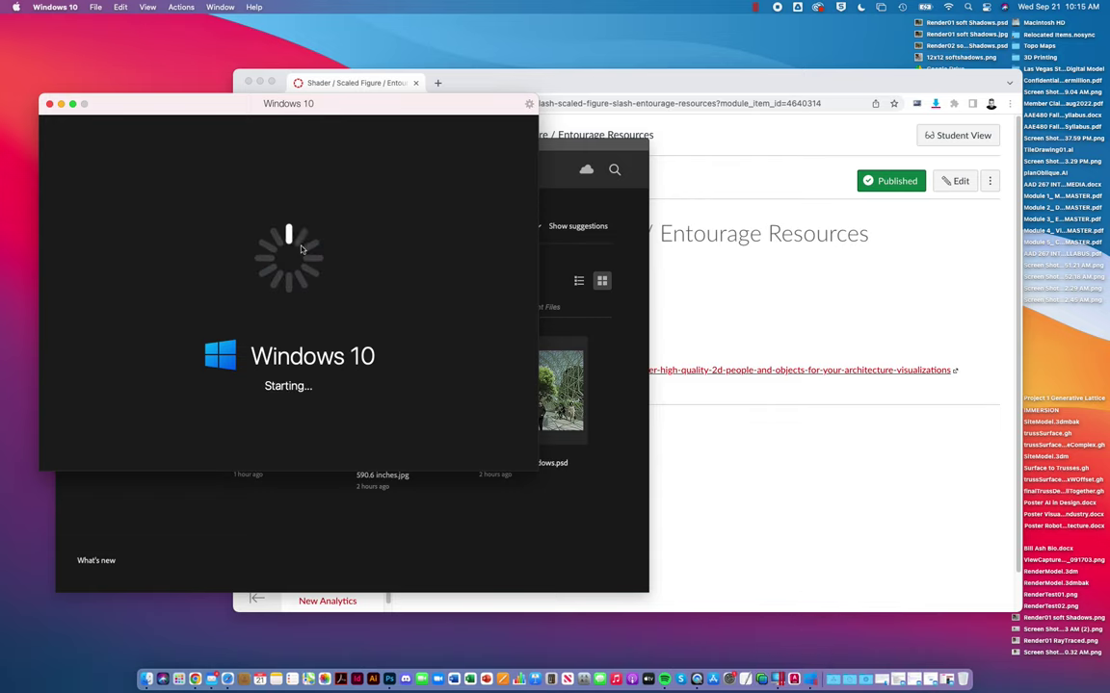
{"action": "left_click_drag", "start_coordinate": [258, 102], "coordinate": [217, 16]}
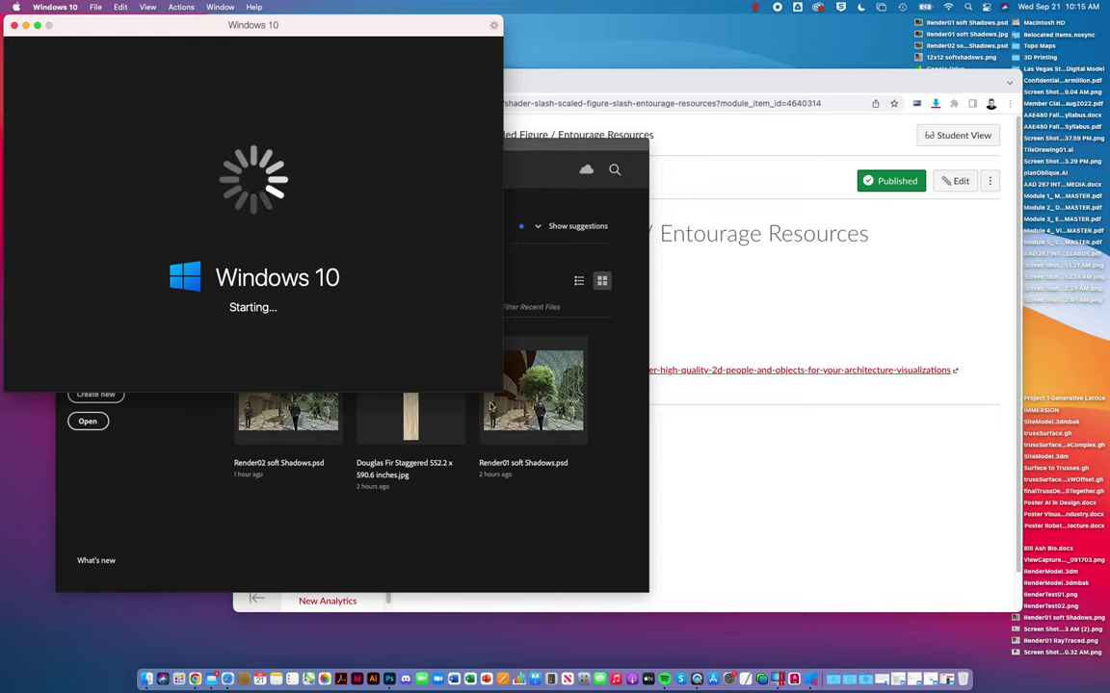
{"action": "left_click_drag", "start_coordinate": [502, 392], "coordinate": [1099, 661]}
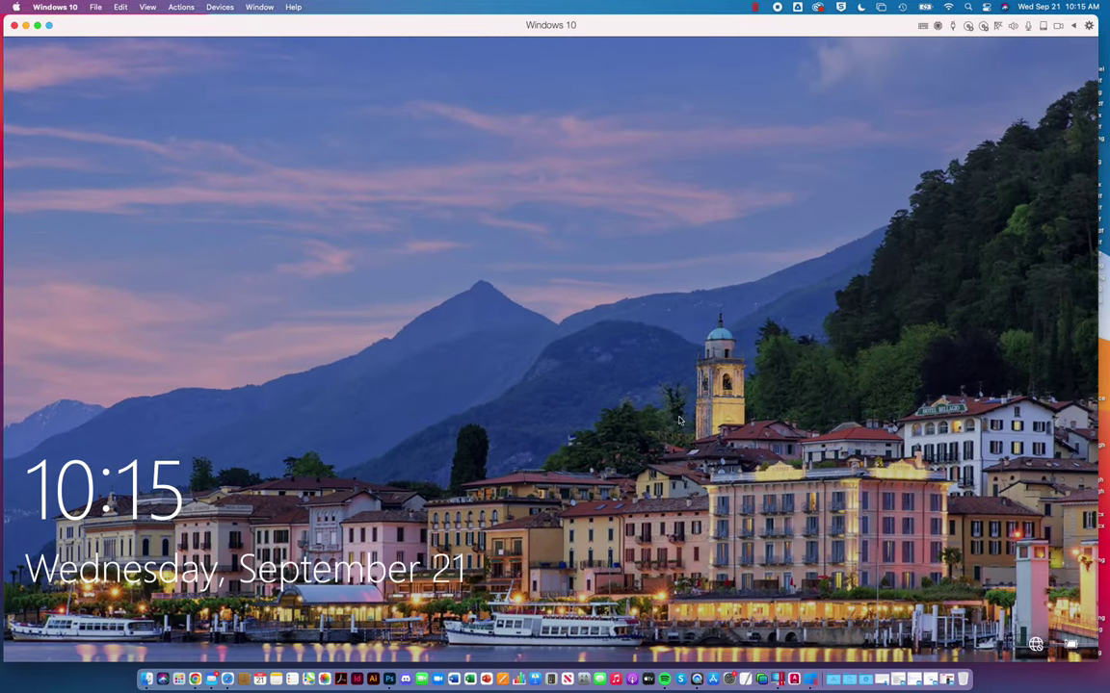
Step: Sign in to Windows 10 by entering the user name and submitting the sign-in details
{"action": "left_click", "coordinate": [678, 420]}
{"action": "type", "text": "Joshu"}
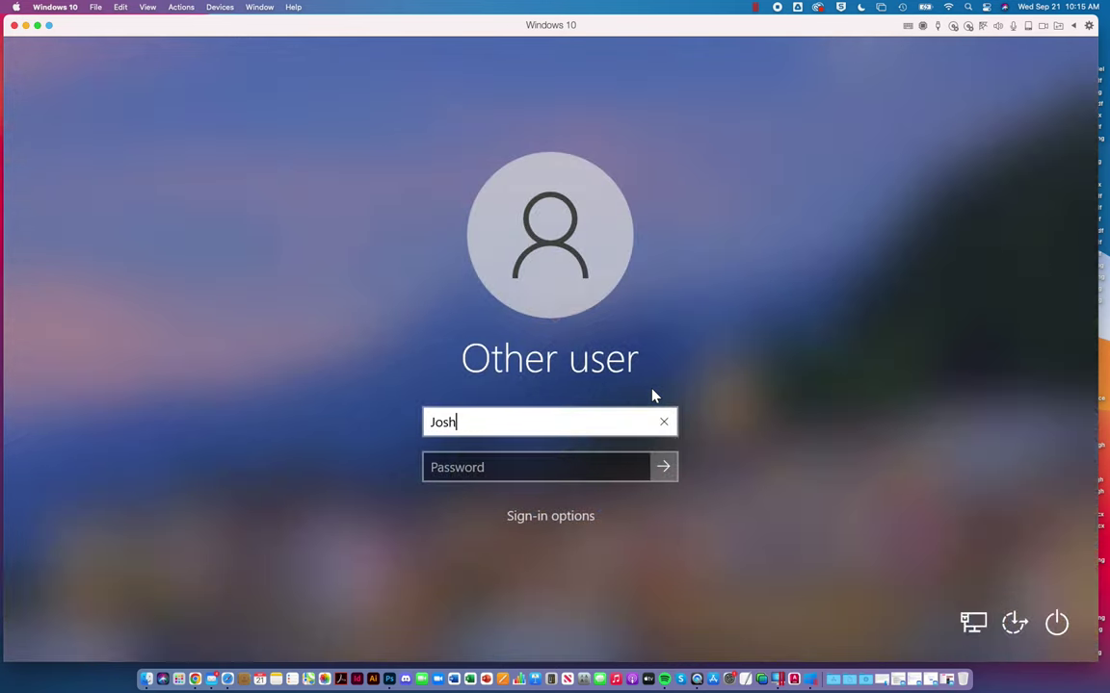
{"action": "type", "text": "a"}
{"action": "key", "text": "BackSpace"}
{"action": "type", "text": "ua Vermilion"}
{"action": "key", "text": "Return"}
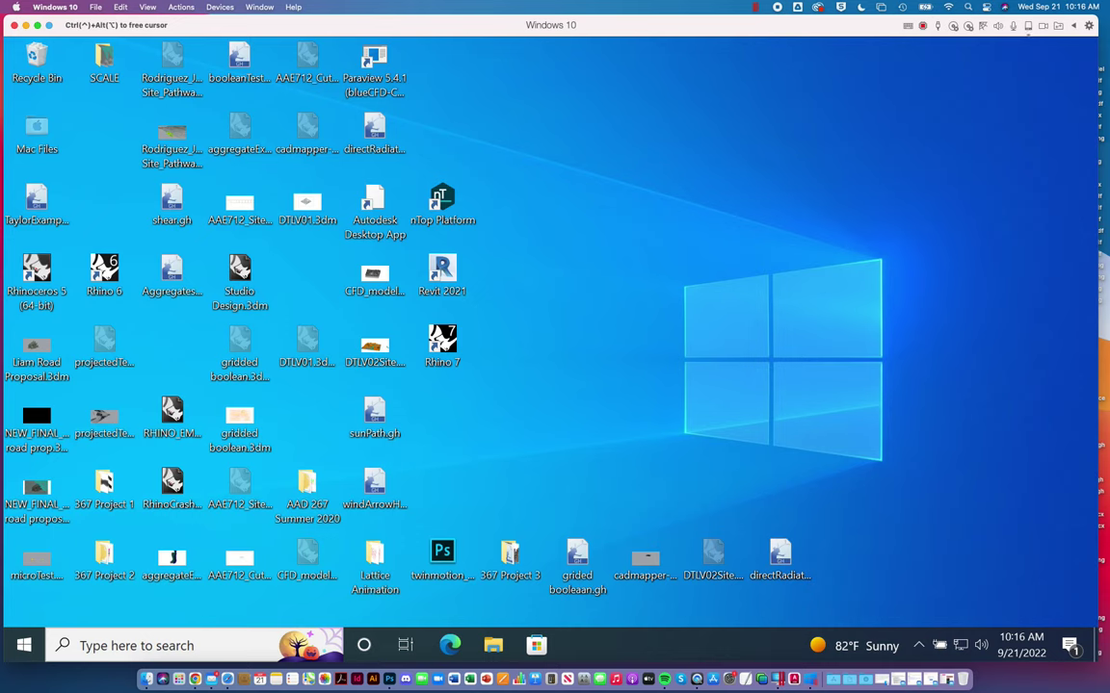
{"action": "double_click", "coordinate": [451, 348]}
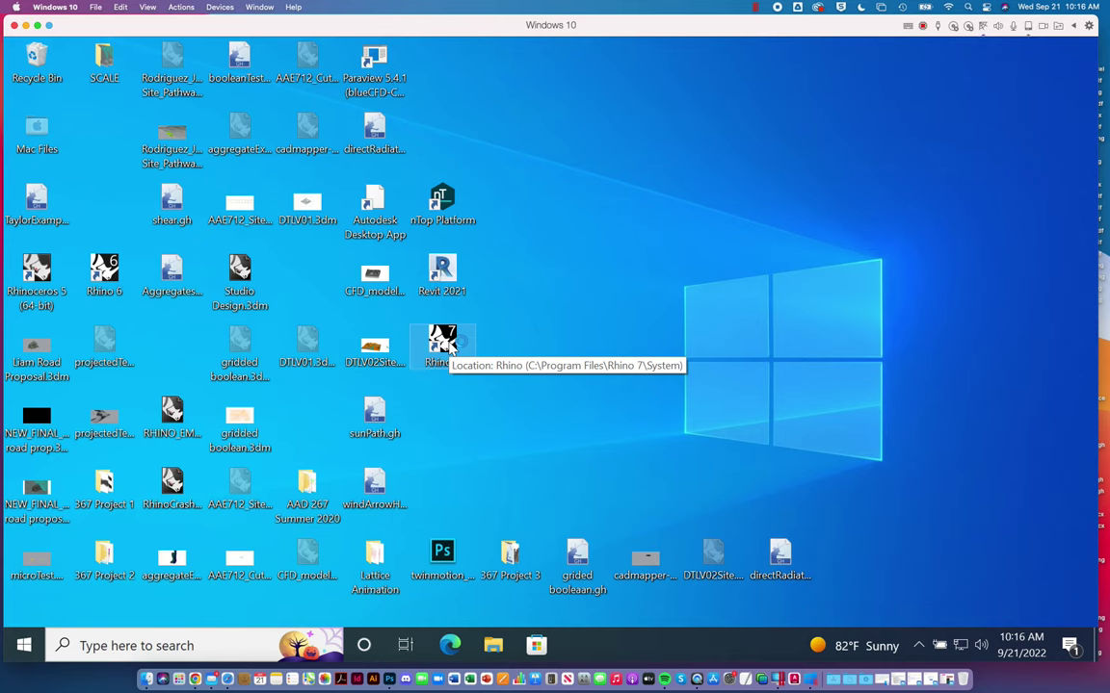
Step: Set Windows display scaling to 100%, then open RenderModel.3dm in Rhino 7
{"action": "right_click", "coordinate": [529, 442]}
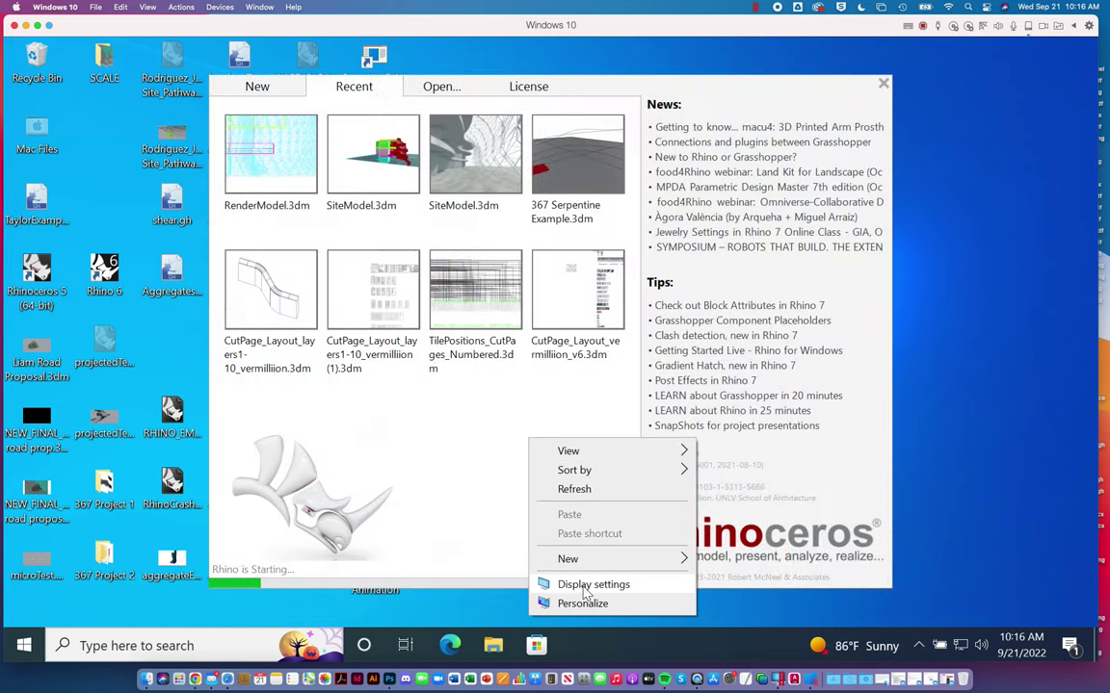
{"action": "left_click", "coordinate": [582, 588]}
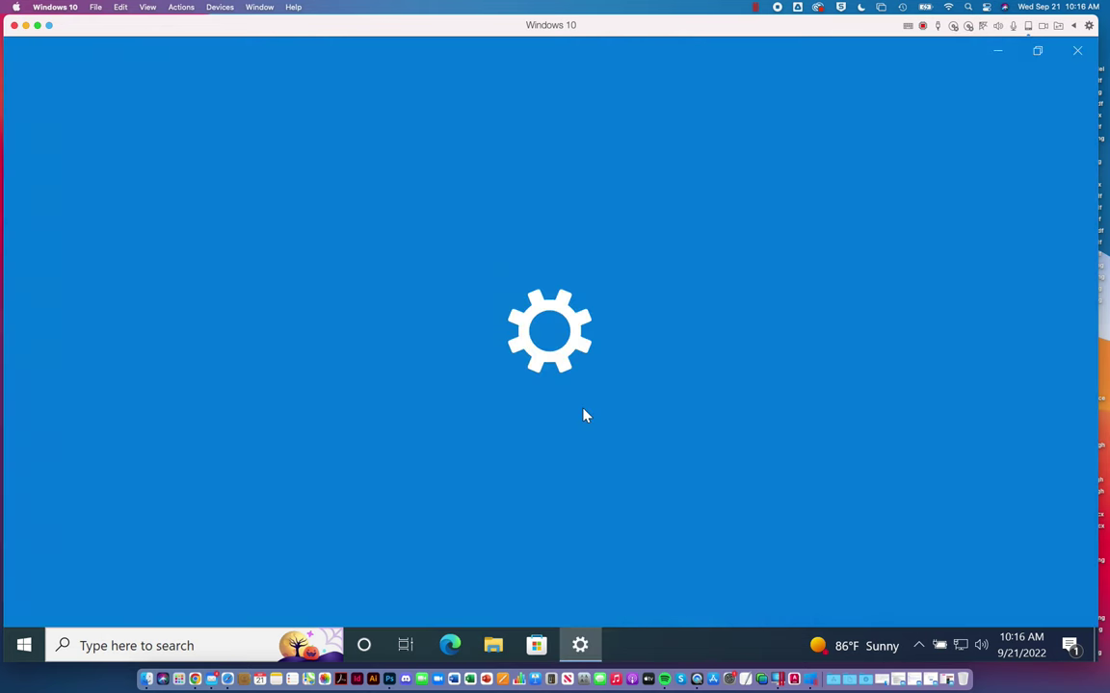
{"action": "scroll", "coordinate": [481, 477], "scroll_direction": "down", "scroll_amount": 1}
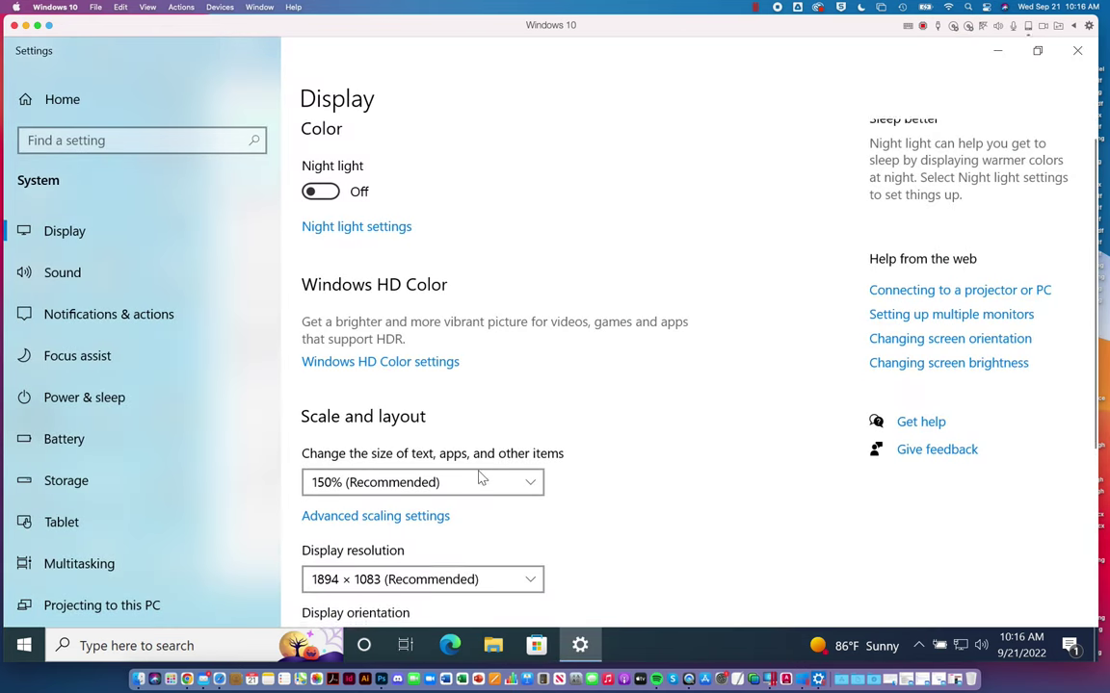
{"action": "left_click", "coordinate": [488, 472]}
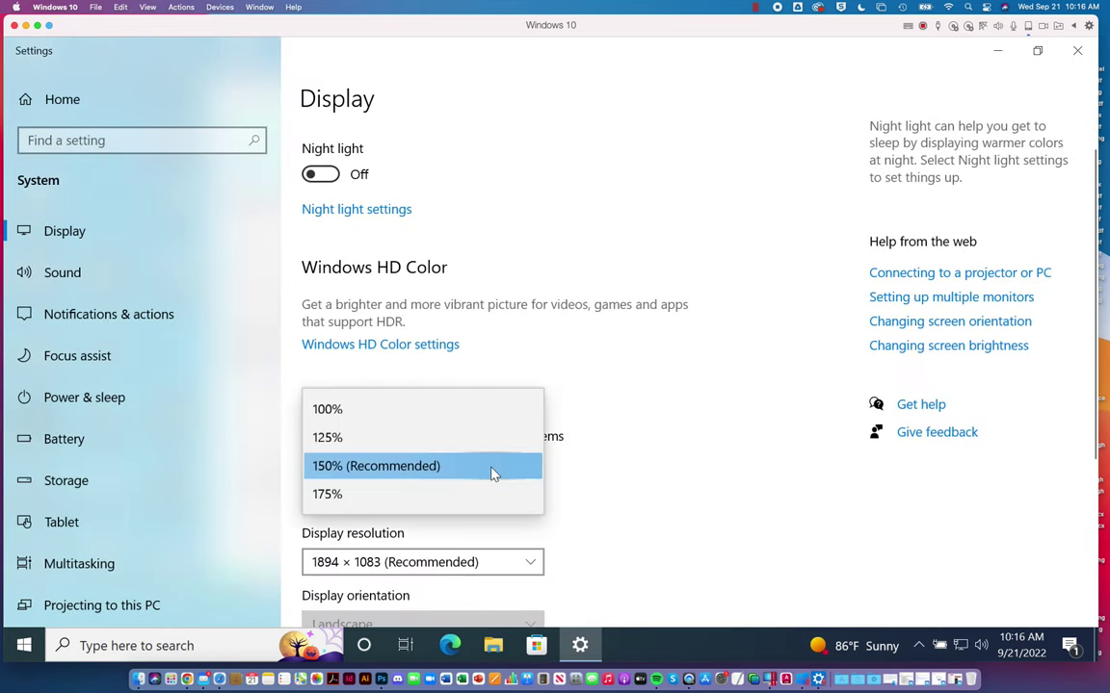
{"action": "left_click", "coordinate": [410, 418]}
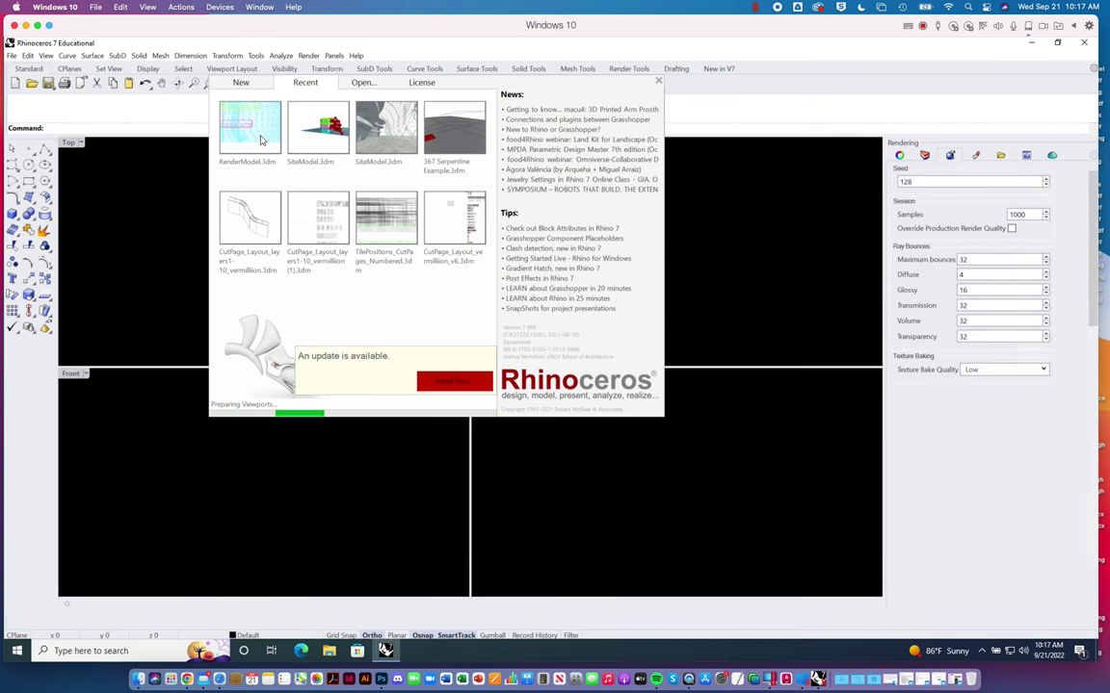
{"action": "left_click", "coordinate": [252, 130]}
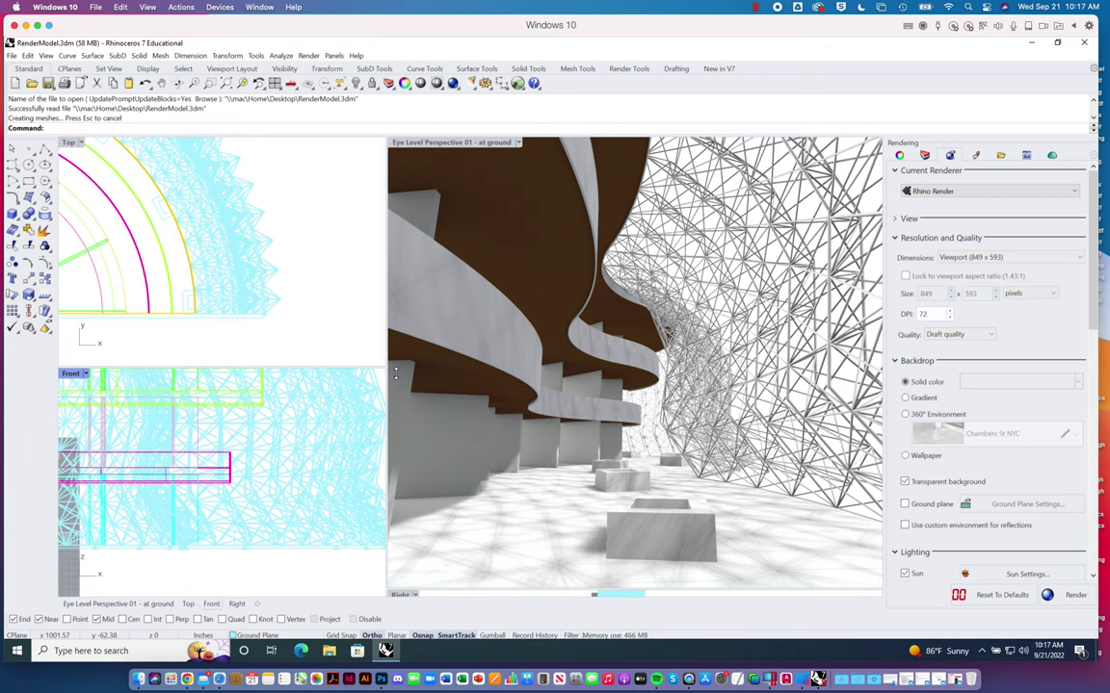
{"action": "left_click", "coordinate": [469, 144]}
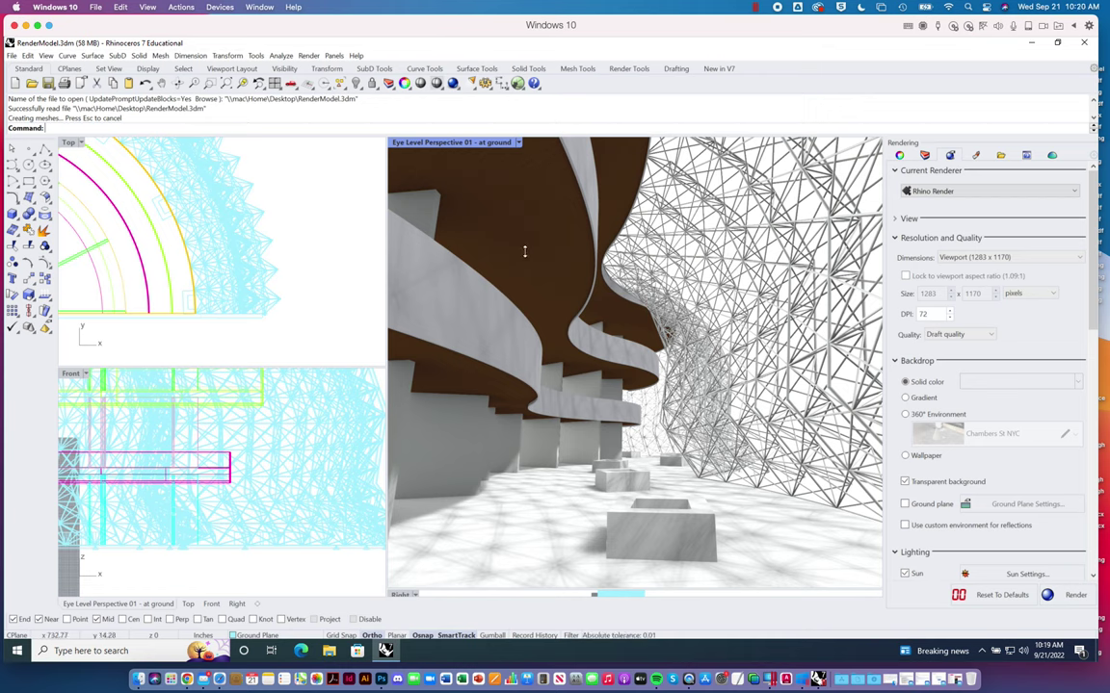
Step: Cancel the running mesh creation and select the floor slab soffit in the eye-level perspective
{"action": "left_click", "coordinate": [26, 151]}
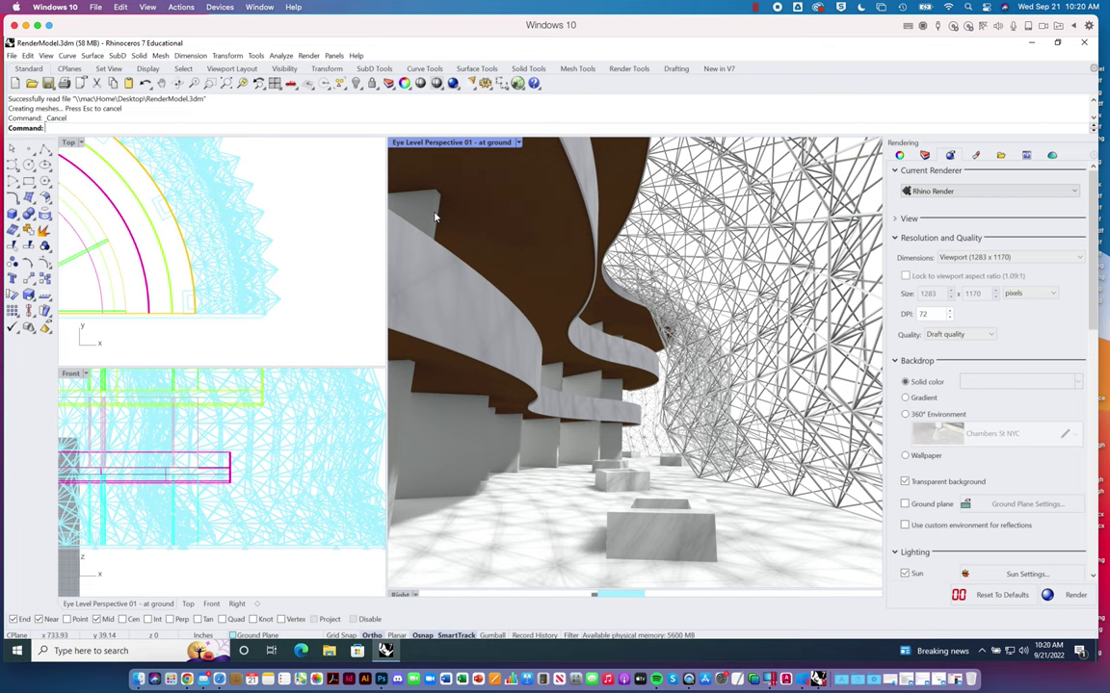
{"action": "left_click", "coordinate": [487, 236]}
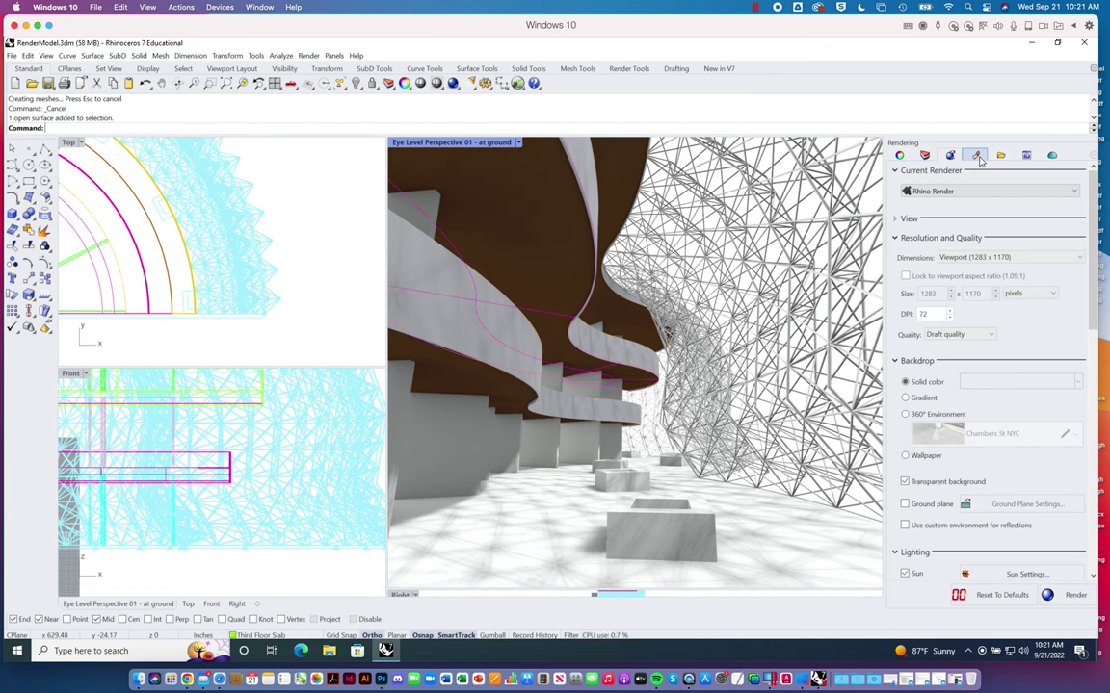
{"action": "left_click", "coordinate": [978, 156]}
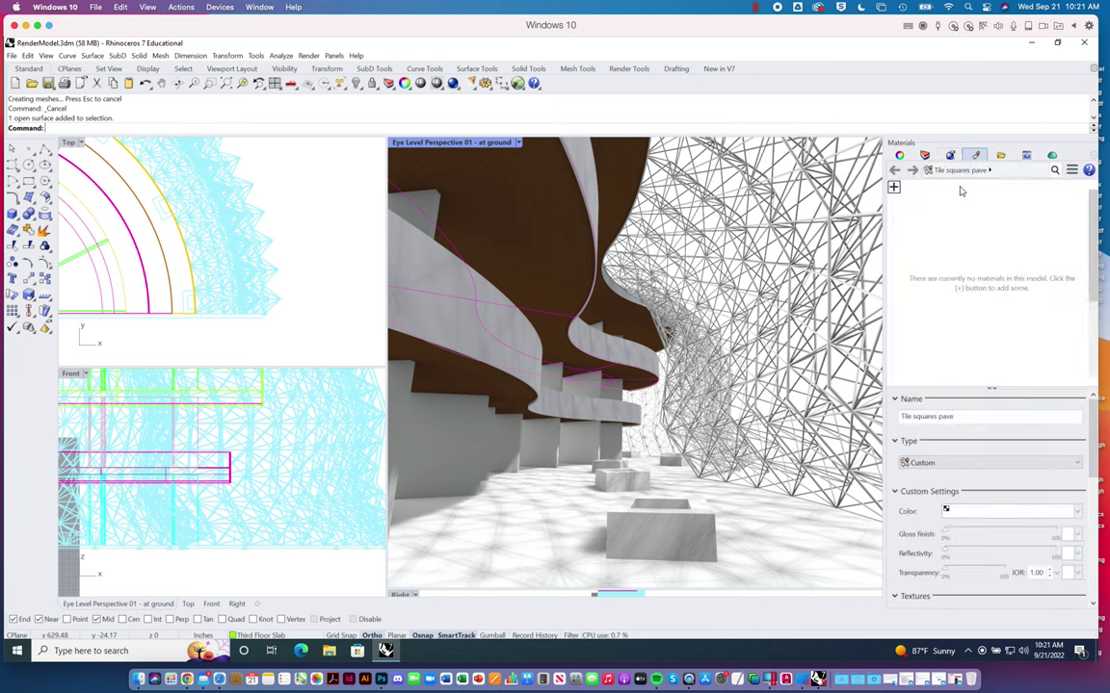
{"action": "left_click", "coordinate": [309, 56]}
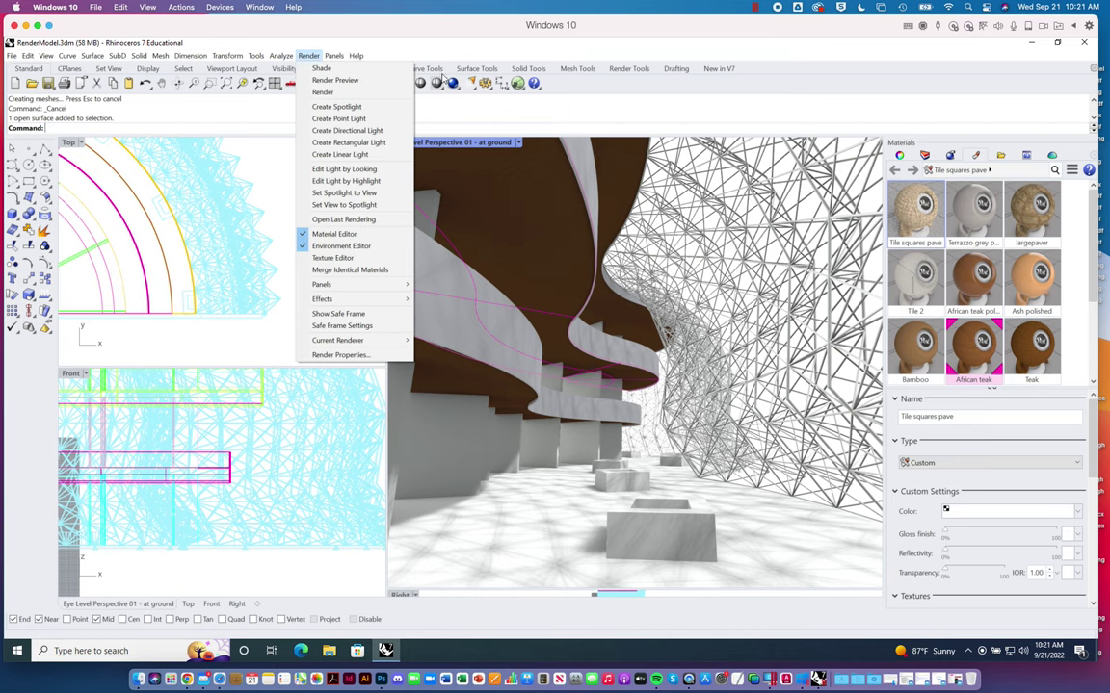
{"action": "left_click", "coordinate": [306, 56]}
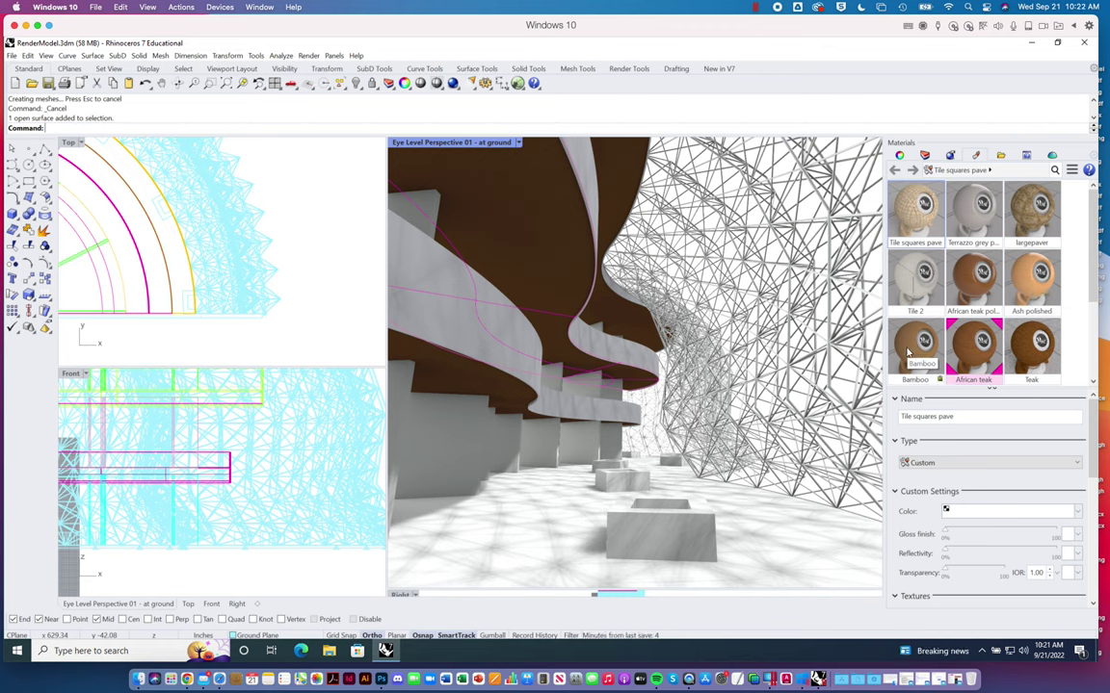
{"action": "scroll", "coordinate": [1030, 350], "scroll_direction": "down", "scroll_amount": 2}
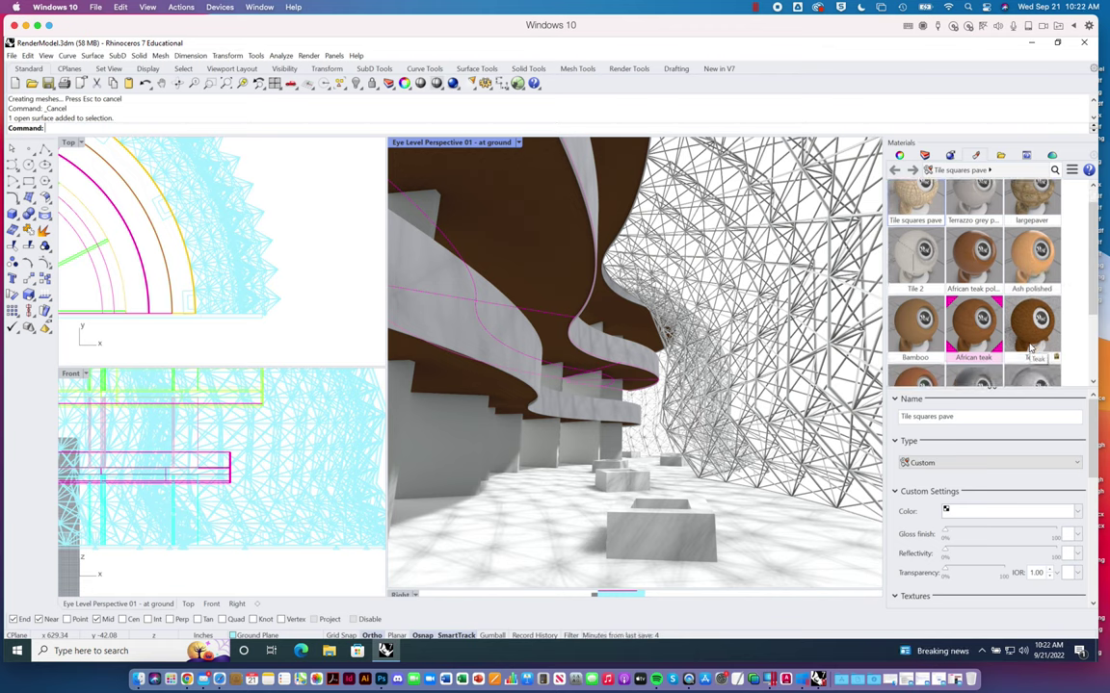
{"action": "scroll", "coordinate": [1031, 348], "scroll_direction": "down", "scroll_amount": 1}
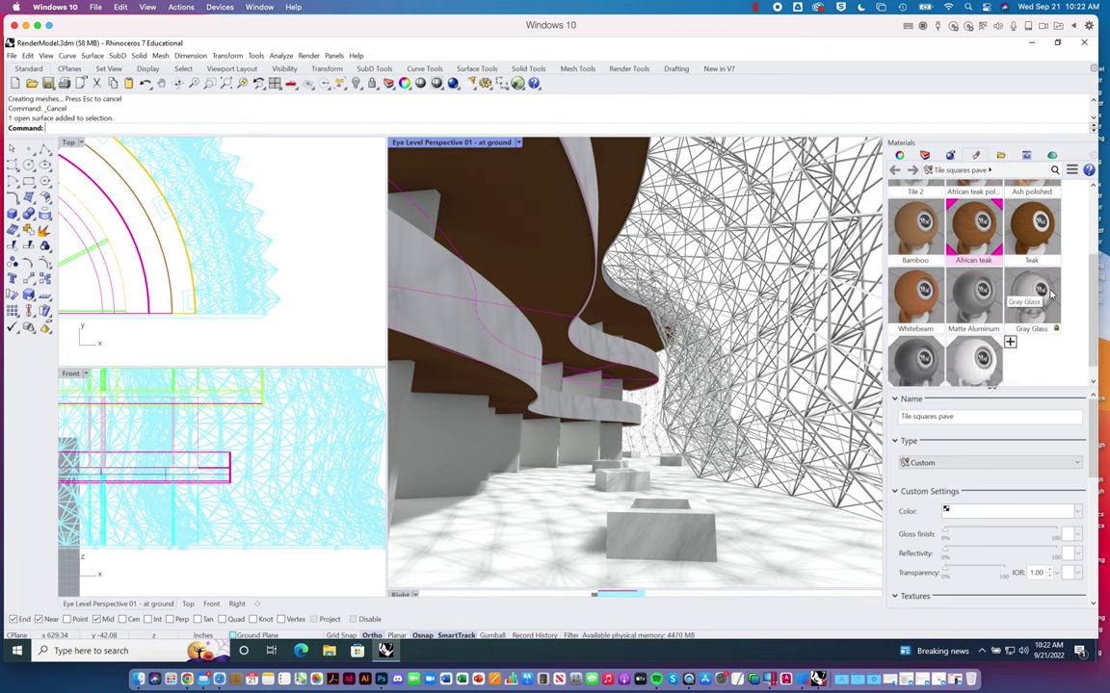
{"action": "scroll", "coordinate": [923, 279], "scroll_direction": "down", "scroll_amount": 1}
{"action": "scroll", "coordinate": [923, 284], "scroll_direction": "down", "scroll_amount": 1}
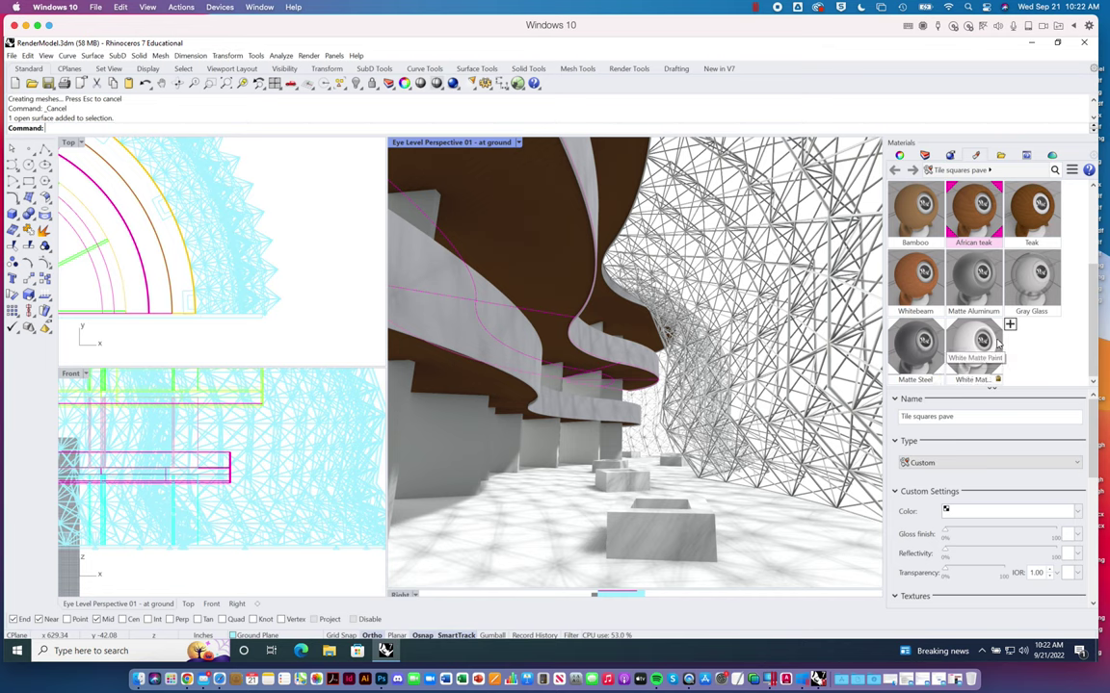
{"action": "scroll", "coordinate": [1025, 366], "scroll_direction": "up", "scroll_amount": 3}
{"action": "scroll", "coordinate": [1025, 366], "scroll_direction": "up", "scroll_amount": 1}
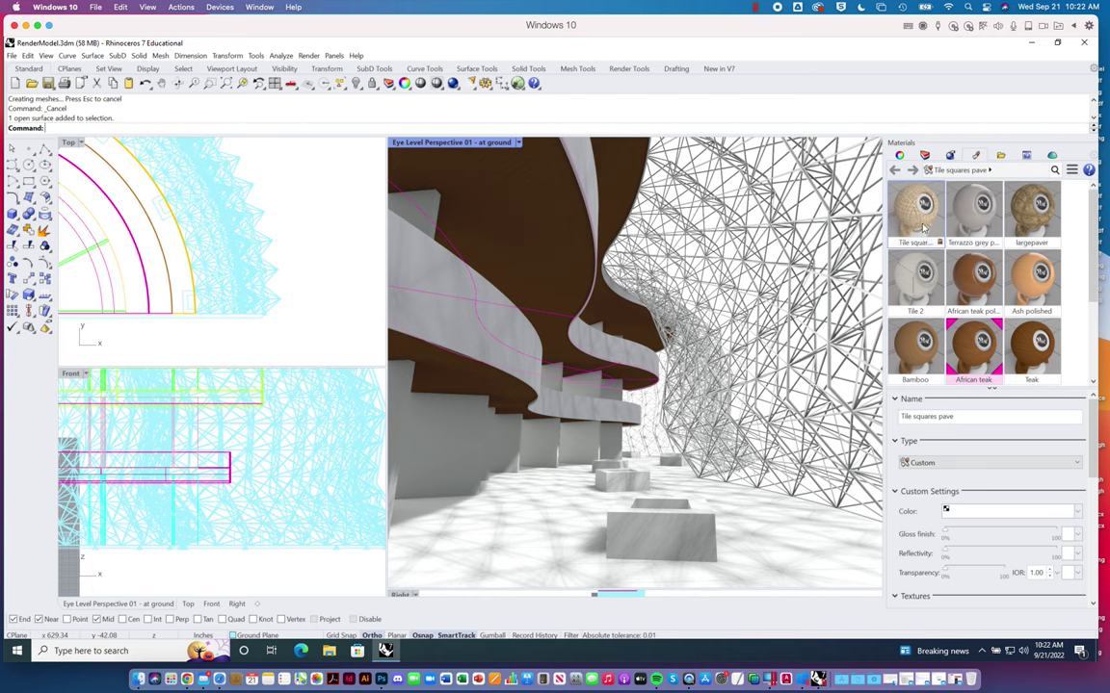
{"action": "scroll", "coordinate": [1027, 318], "scroll_direction": "down", "scroll_amount": 1}
{"action": "scroll", "coordinate": [1012, 326], "scroll_direction": "down", "scroll_amount": 4}
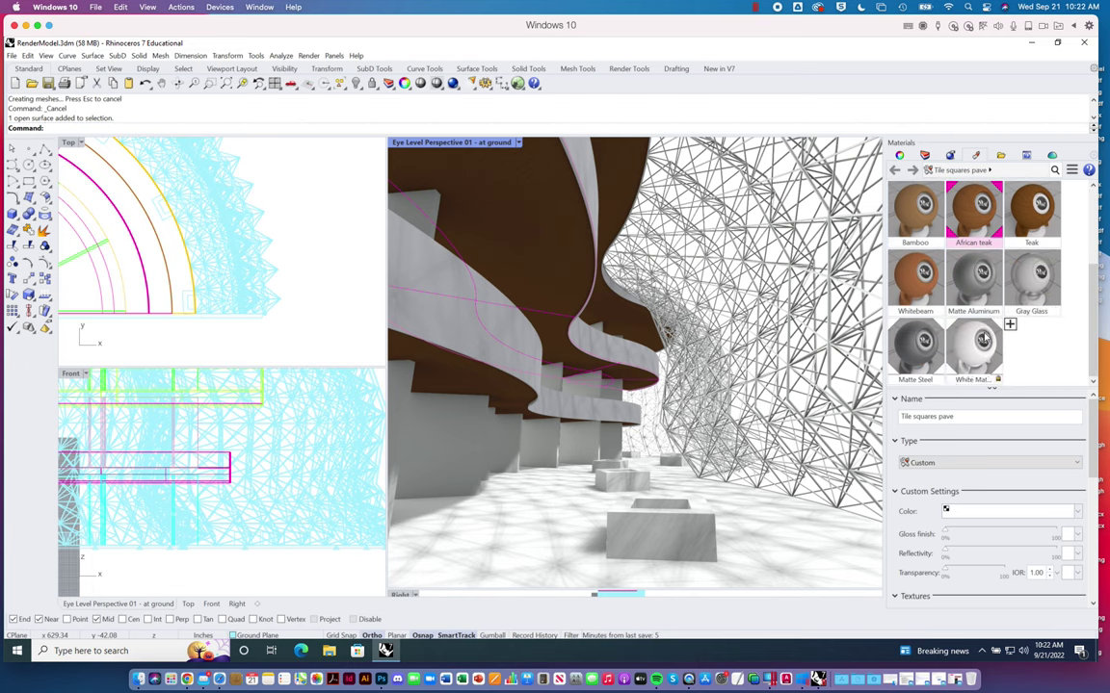
Step: Delete all unused materials, then the in-use White Matte Paint material
{"action": "key", "text": "ctrl+a"}
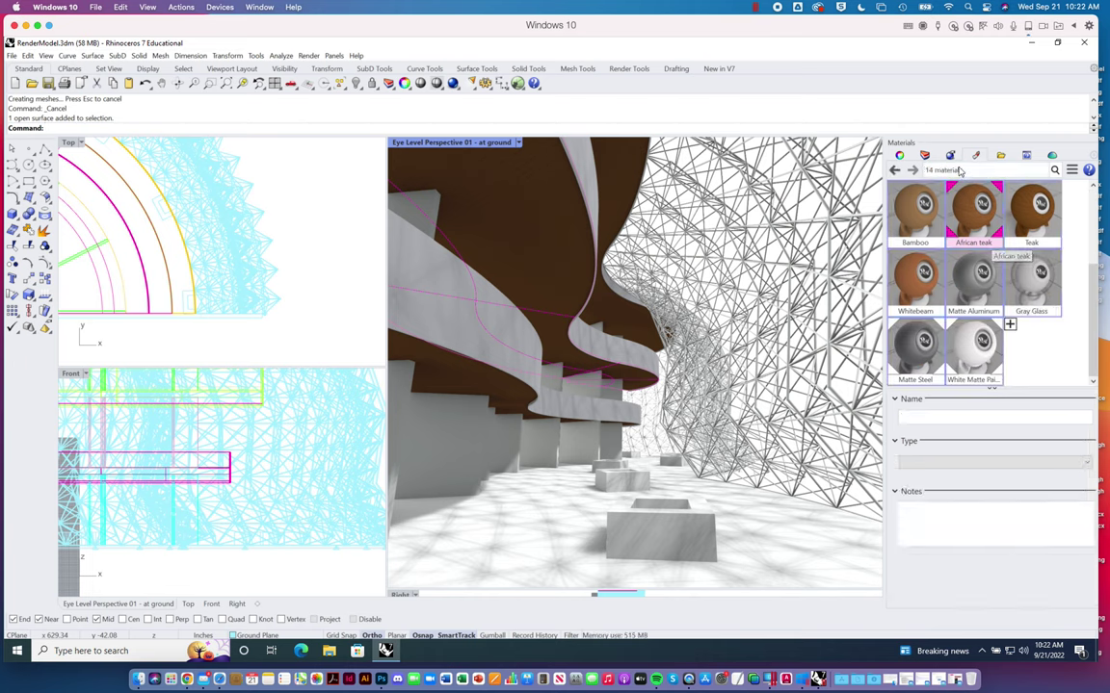
{"action": "key", "text": "Delete"}
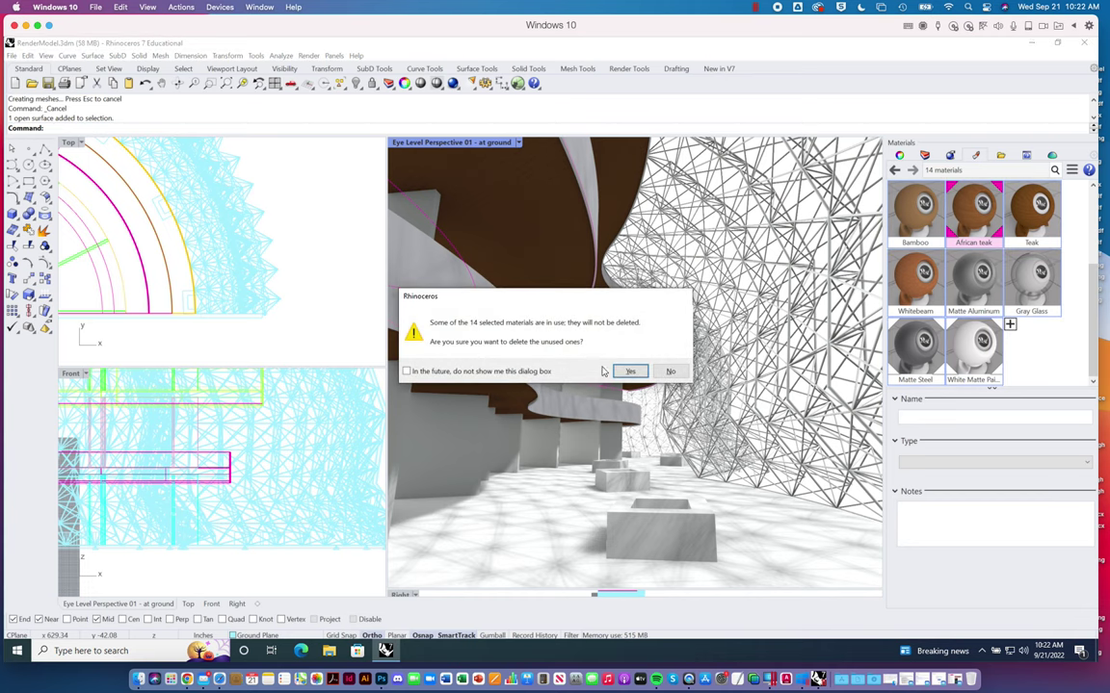
{"action": "left_click", "coordinate": [638, 374]}
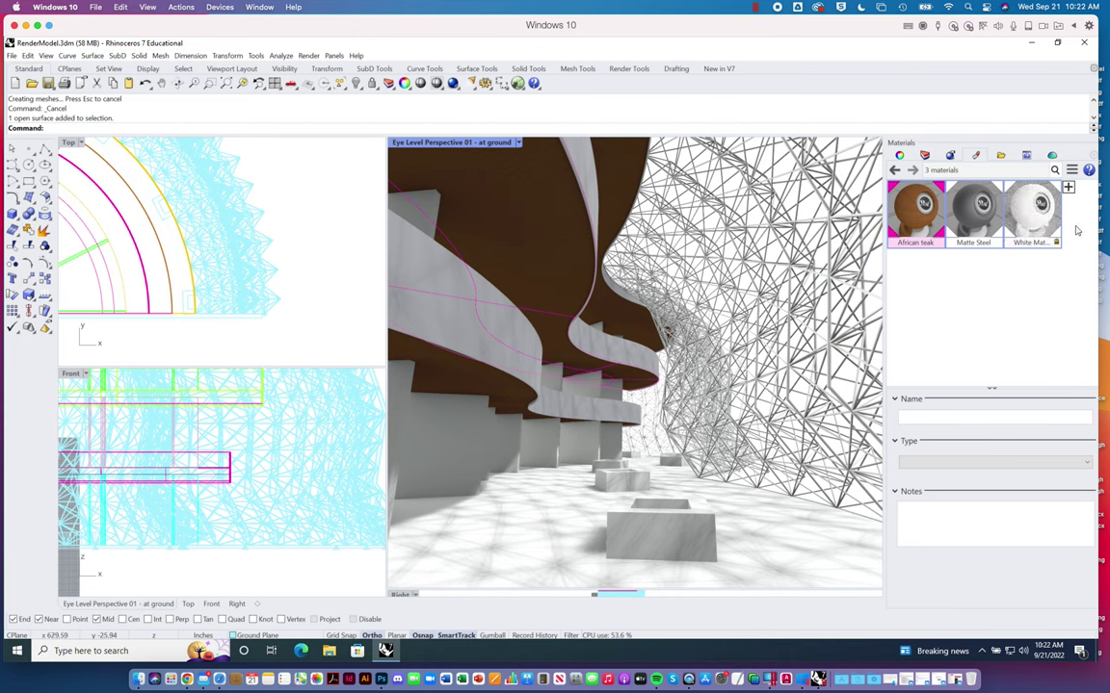
{"action": "right_click", "coordinate": [1033, 220]}
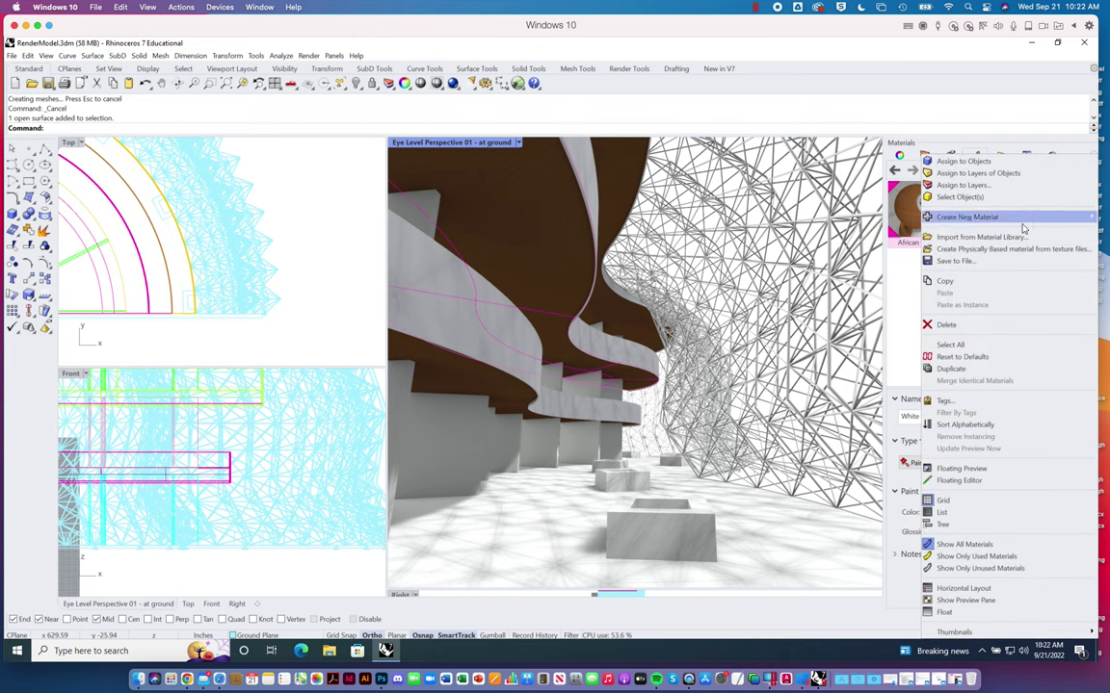
{"action": "left_click", "coordinate": [946, 324]}
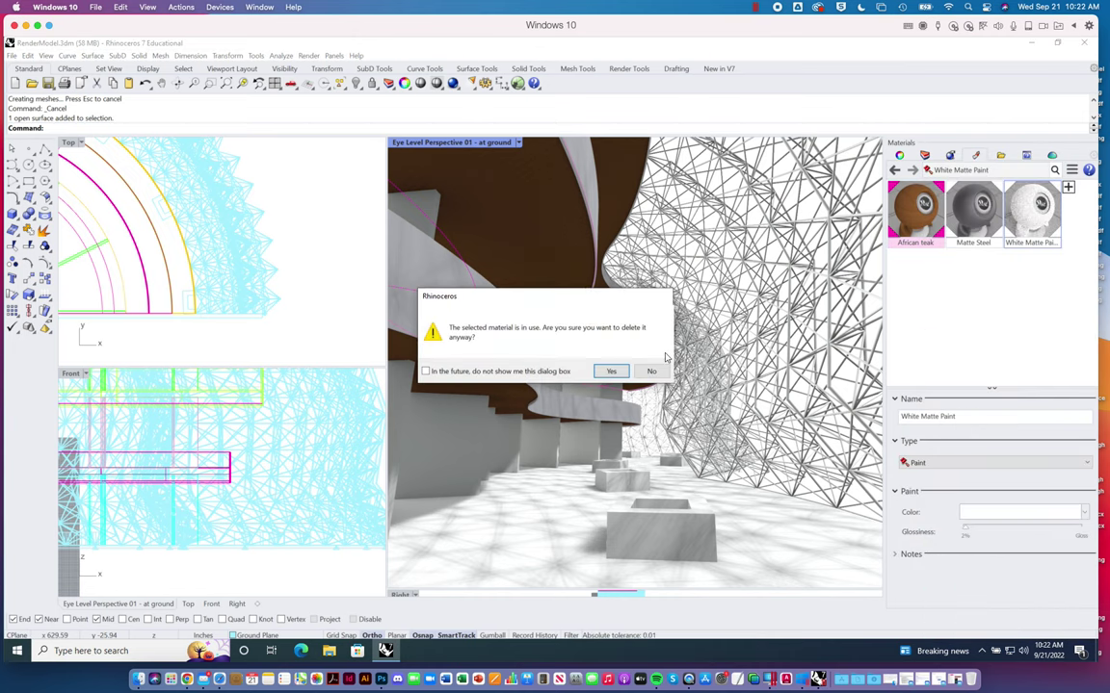
{"action": "left_click", "coordinate": [613, 372]}
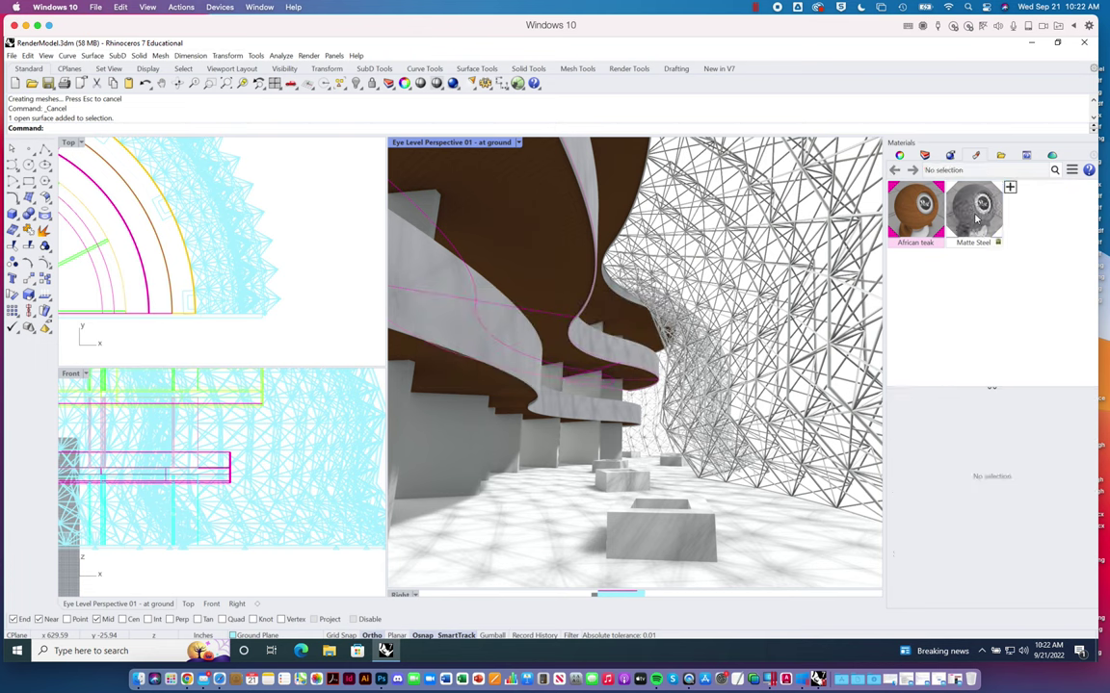
Step: Delete the in-use Matte Steel and African teak materials, leaving the Materials list empty
{"action": "left_click", "coordinate": [976, 220]}
{"action": "right_click", "coordinate": [975, 220]}
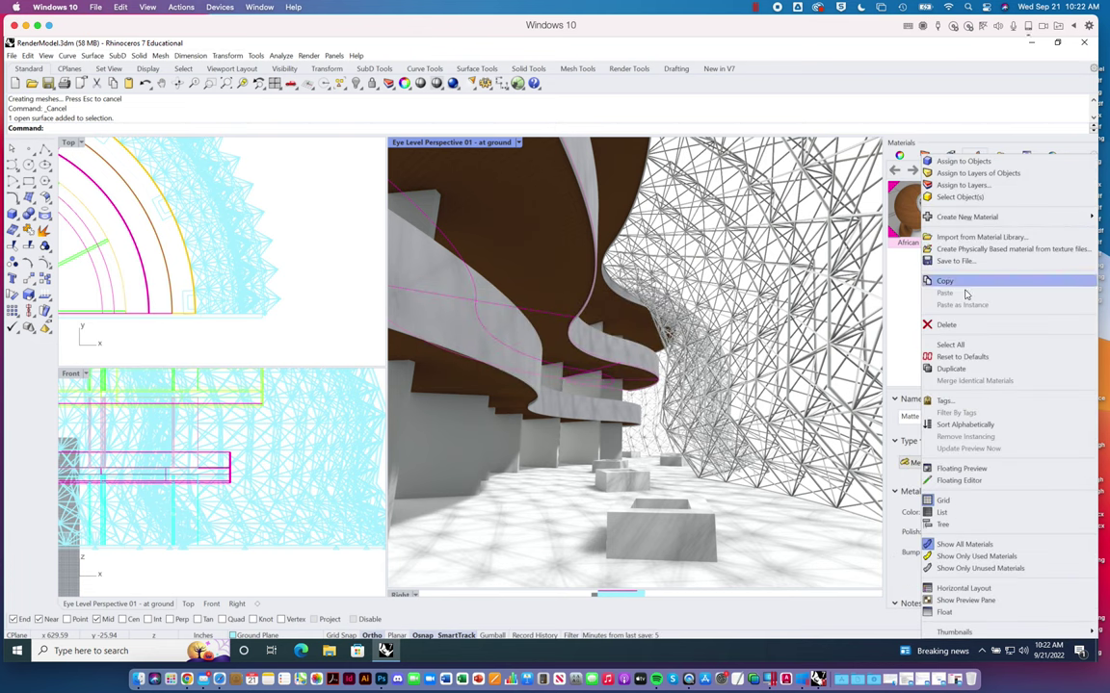
{"action": "left_click", "coordinate": [957, 326]}
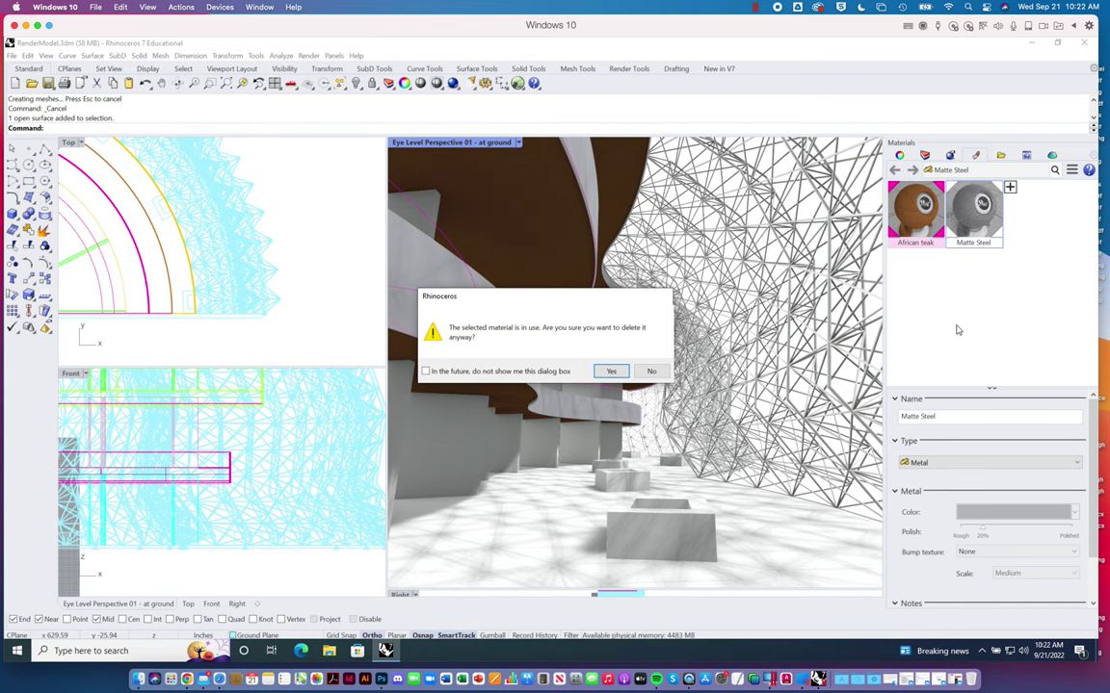
{"action": "left_click", "coordinate": [611, 371]}
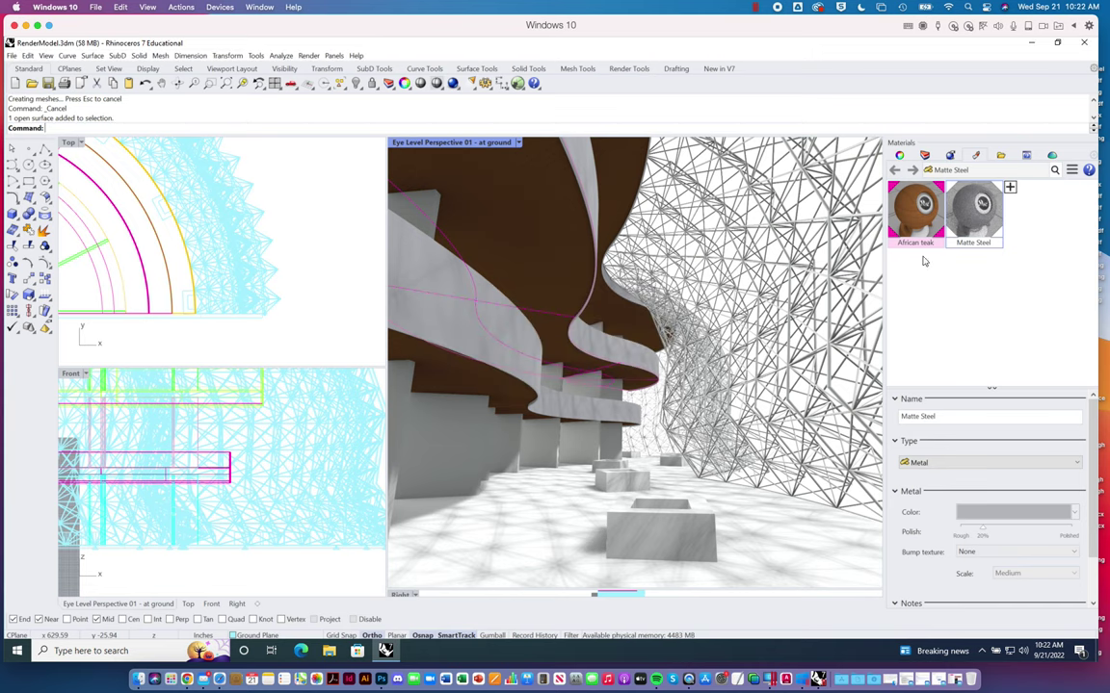
{"action": "left_click", "coordinate": [923, 204]}
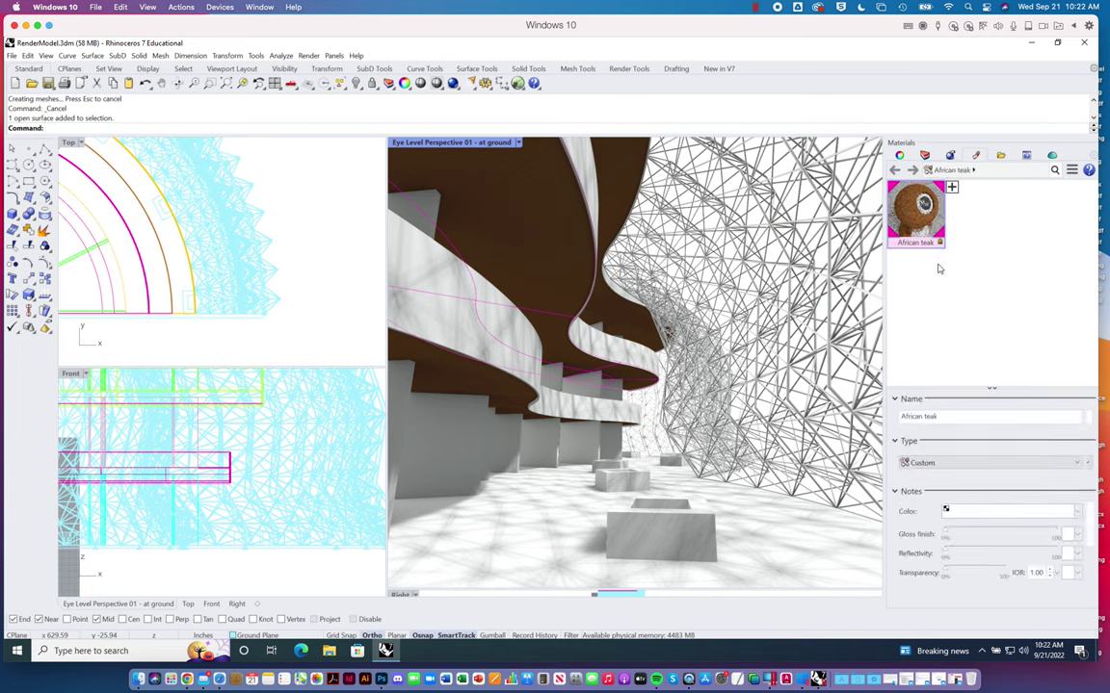
{"action": "right_click", "coordinate": [921, 225]}
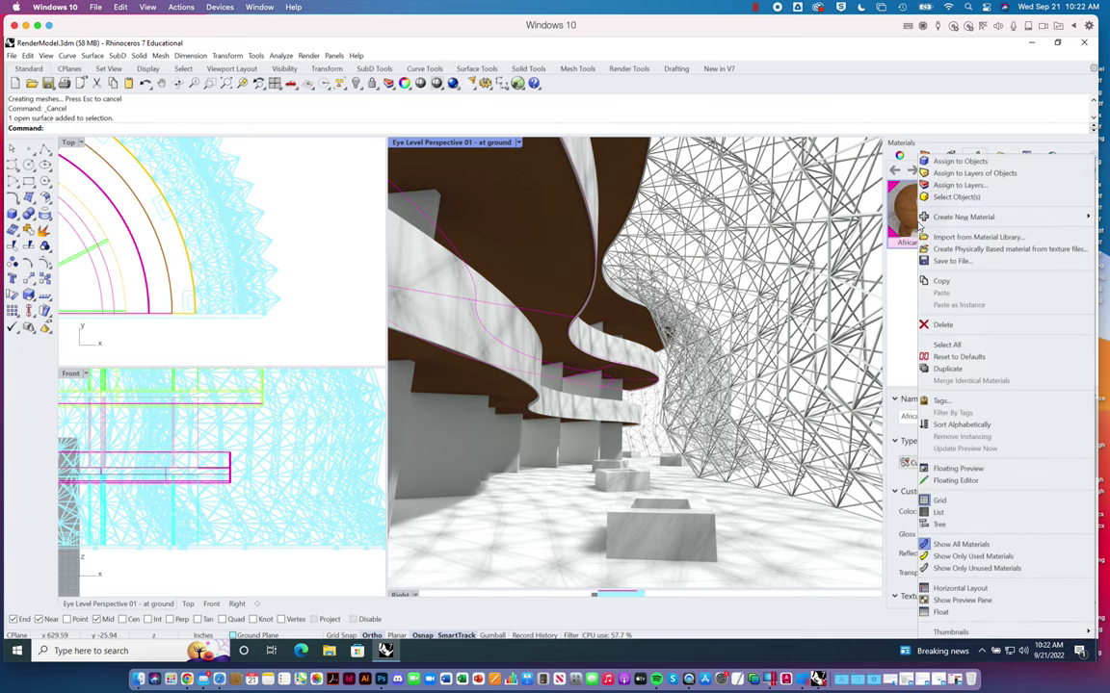
{"action": "left_click", "coordinate": [942, 324]}
{"action": "left_click", "coordinate": [611, 370]}
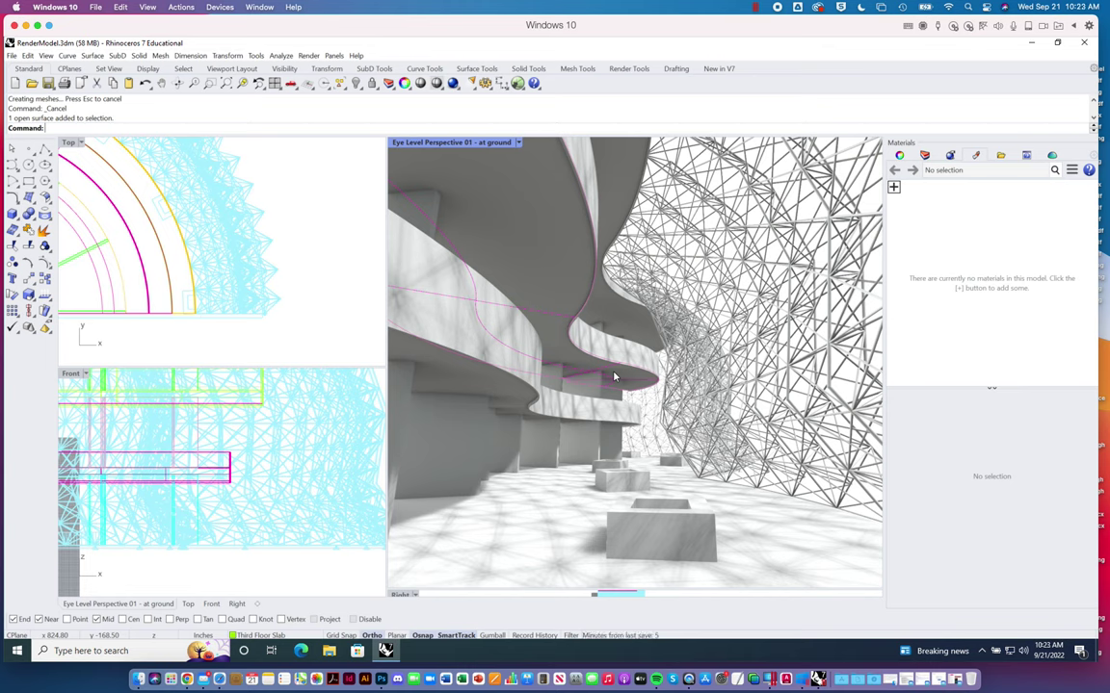
{"action": "left_click", "coordinate": [895, 189]}
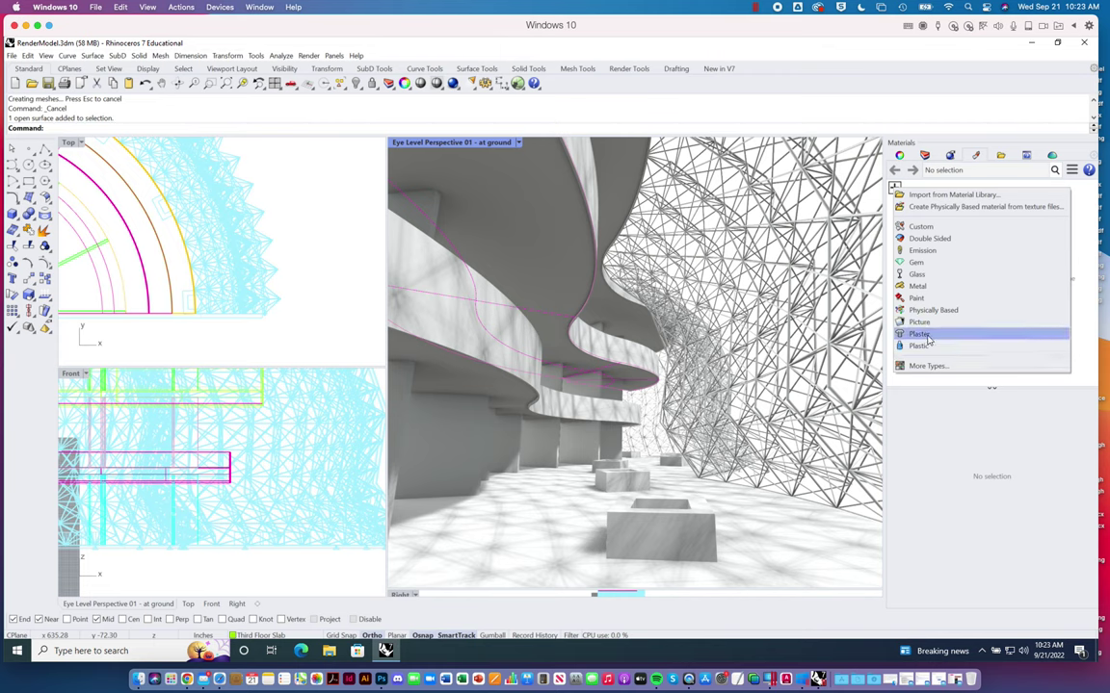
Step: Create a new Plastic-type material and show its settings with the panel enlarged
{"action": "left_click", "coordinate": [927, 345]}
{"action": "left_click", "coordinate": [915, 213]}
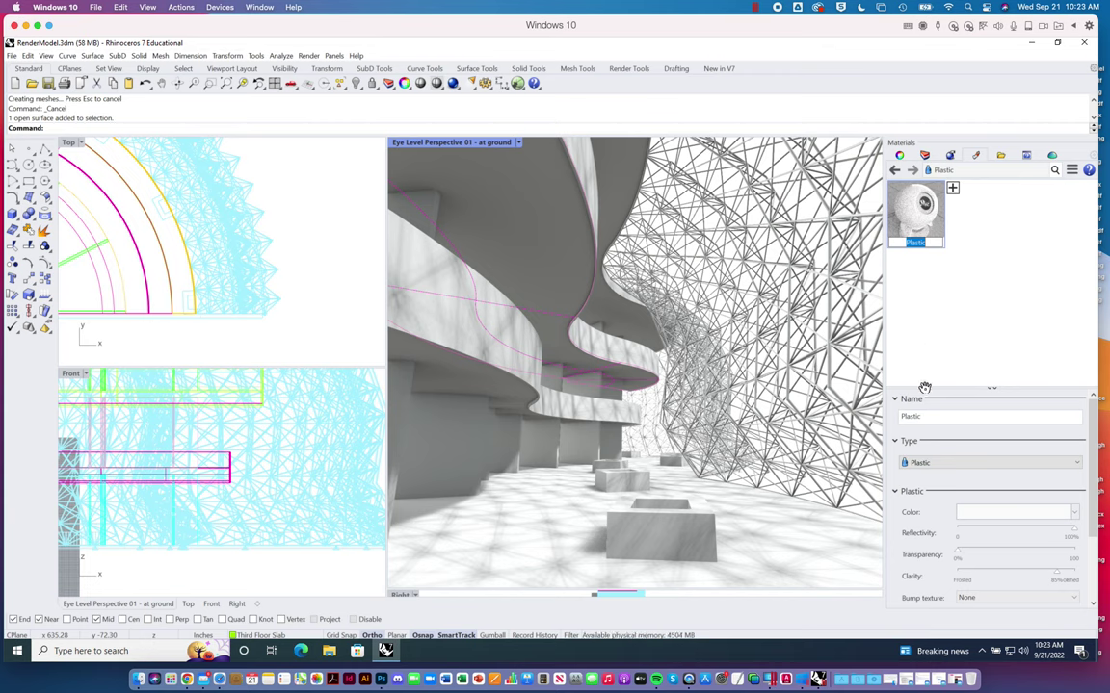
{"action": "left_click_drag", "start_coordinate": [924, 387], "coordinate": [947, 333]}
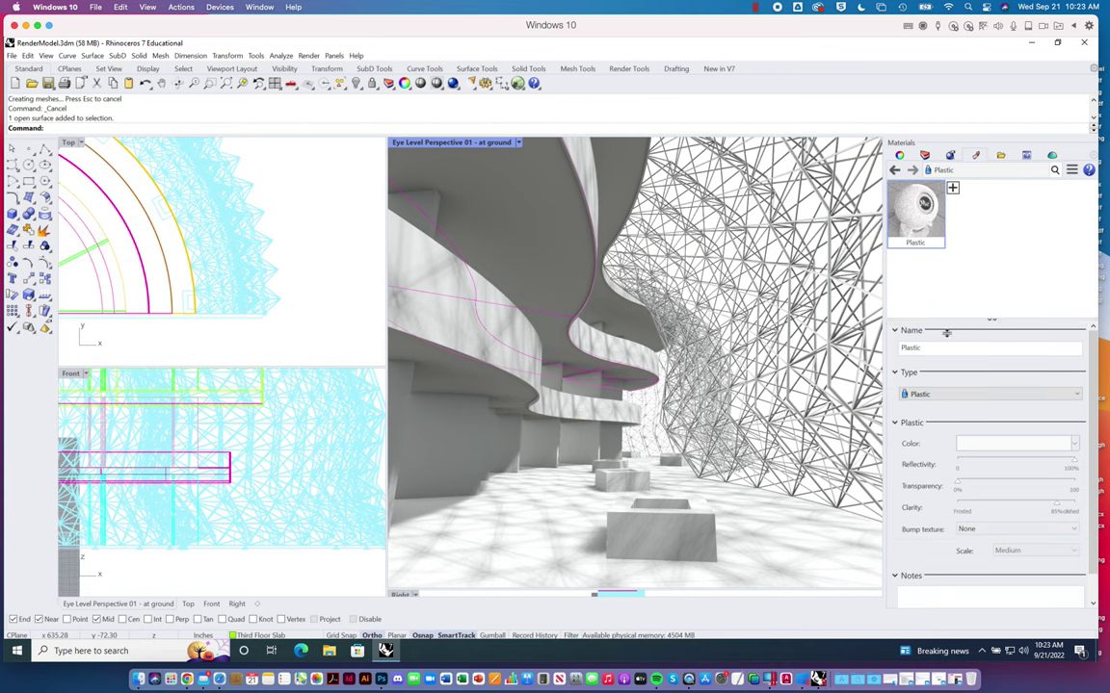
Step: Set the Plastic material's Color to a pink picked on the colour wheel
{"action": "left_click", "coordinate": [981, 450]}
{"action": "left_click", "coordinate": [451, 303]}
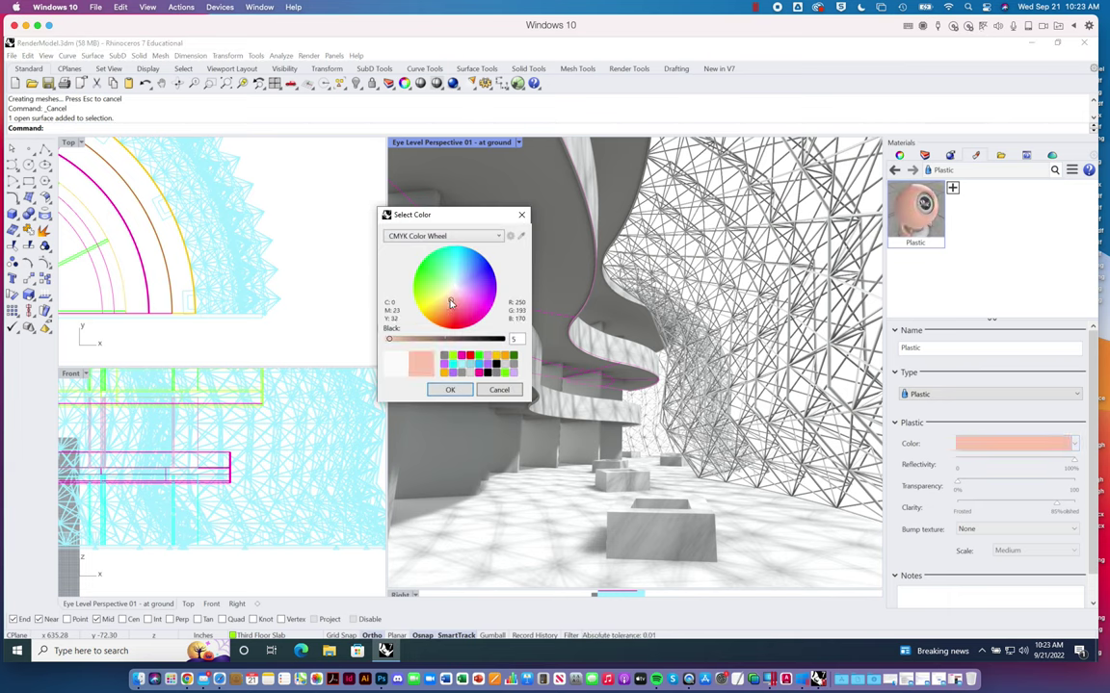
{"action": "left_click", "coordinate": [453, 301]}
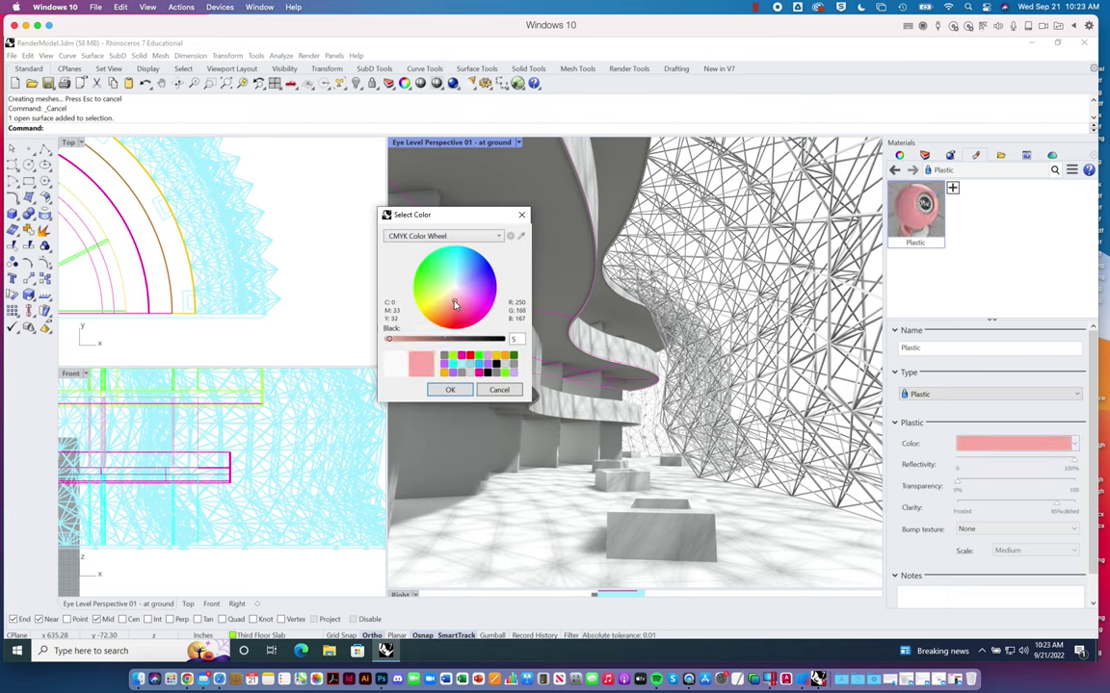
{"action": "left_click", "coordinate": [459, 388]}
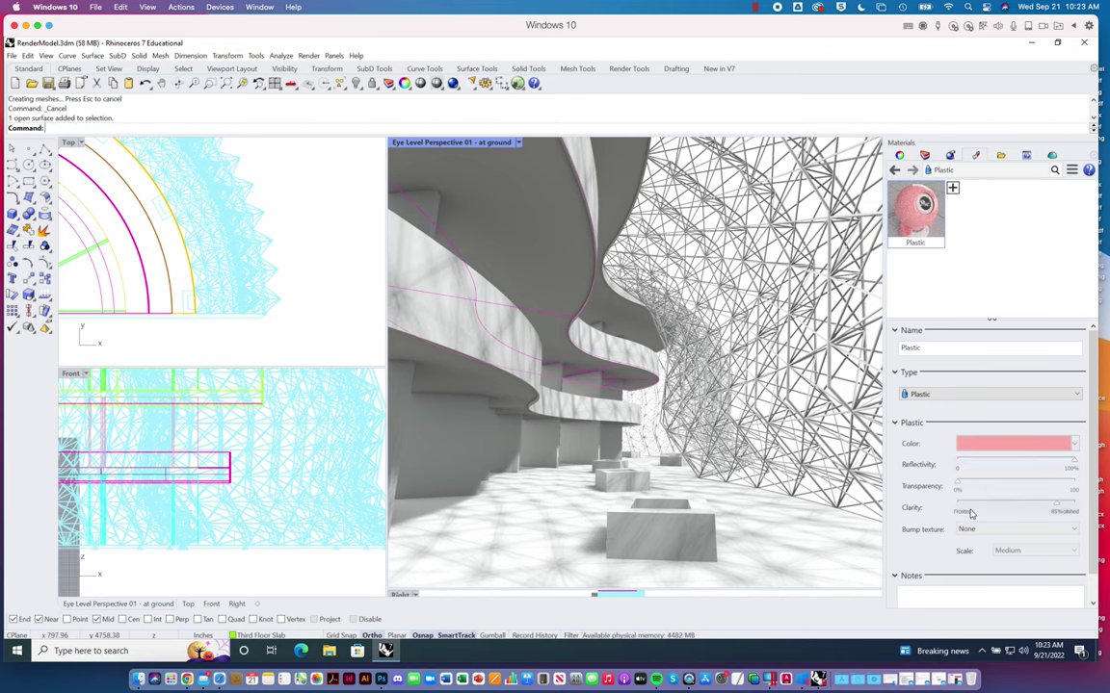
{"action": "scroll", "coordinate": [949, 519], "scroll_direction": "down", "scroll_amount": 3}
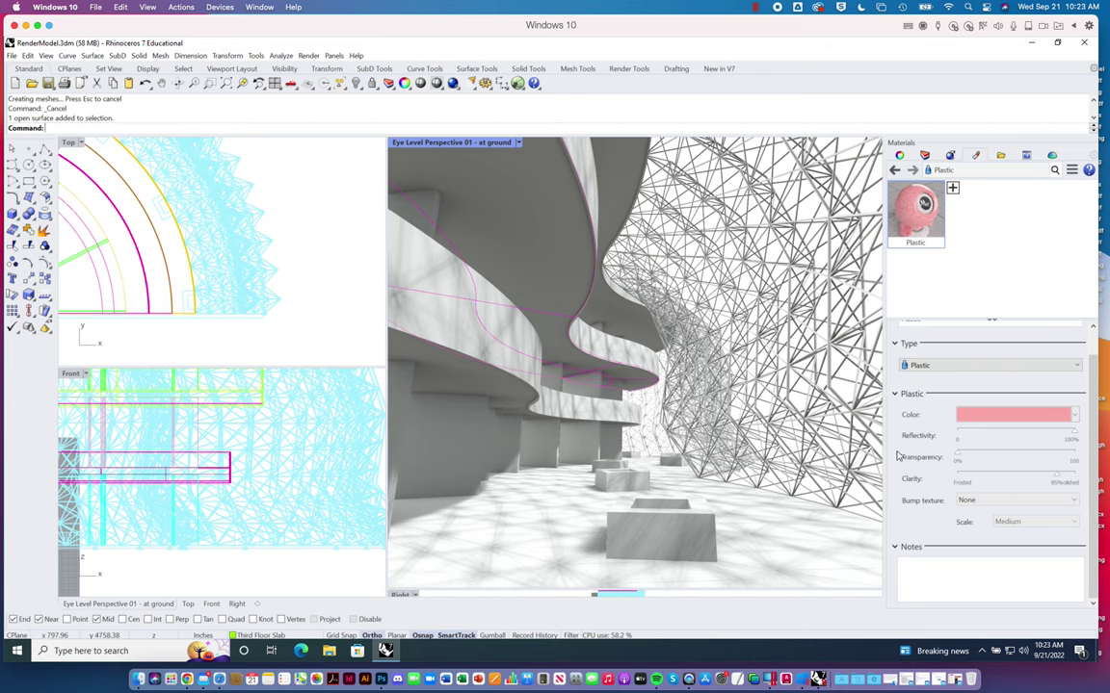
{"action": "scroll", "coordinate": [900, 458], "scroll_direction": "up", "scroll_amount": 3}
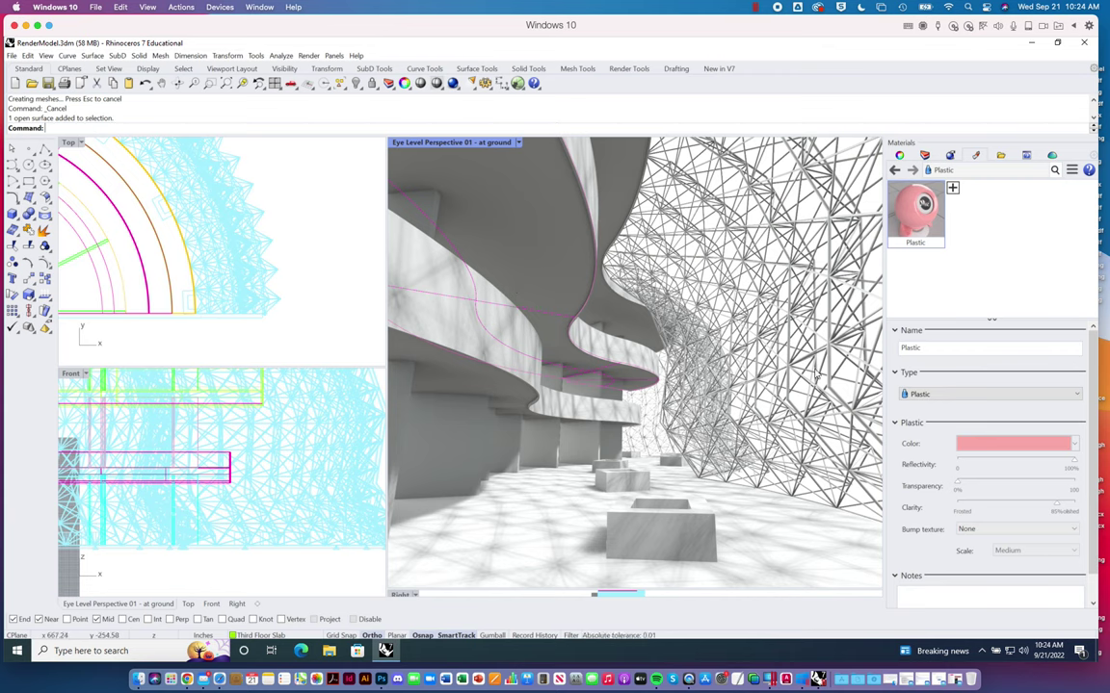
{"action": "right_click", "coordinate": [903, 217]}
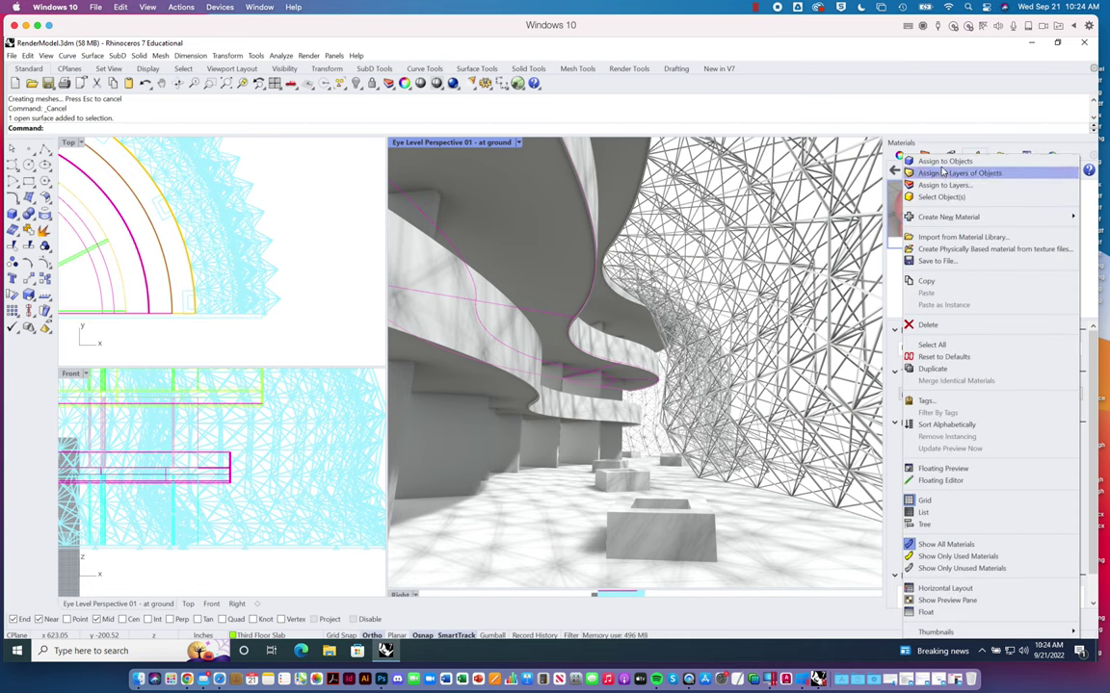
Step: Assign the Plastic material to the selected curving slab soffit
{"action": "left_click", "coordinate": [943, 164]}
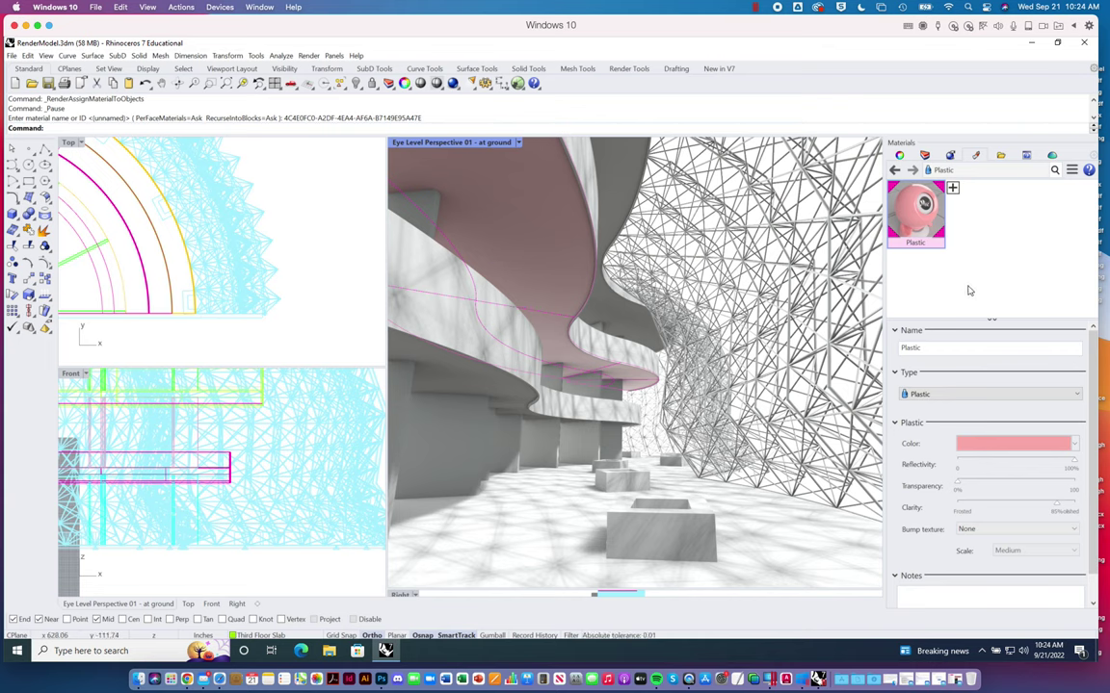
Step: Import from Material Library, browsing the Wood folder and its Walnut subfolder
{"action": "left_click", "coordinate": [952, 188]}
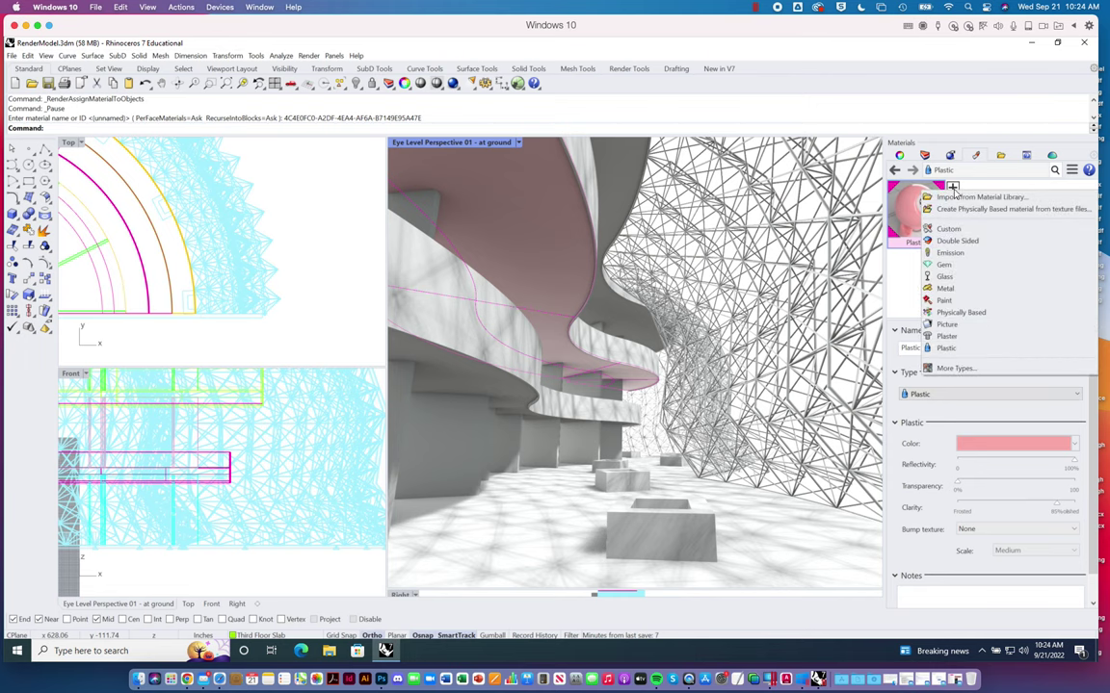
{"action": "left_click", "coordinate": [973, 197]}
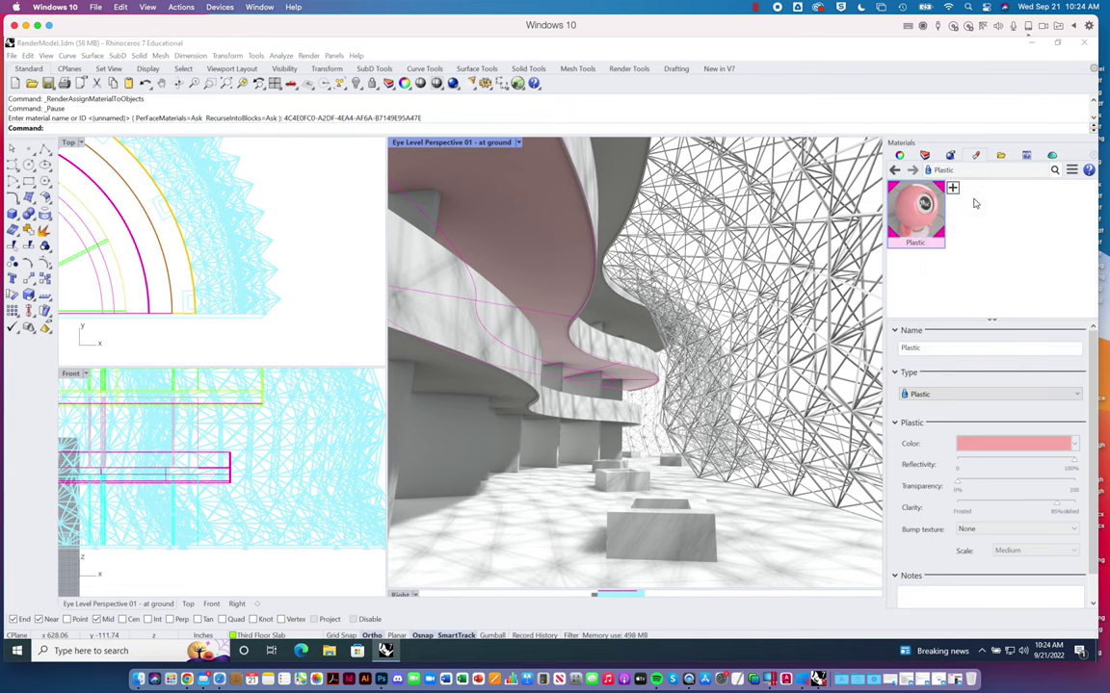
{"action": "left_click_drag", "start_coordinate": [542, 221], "coordinate": [374, 128]}
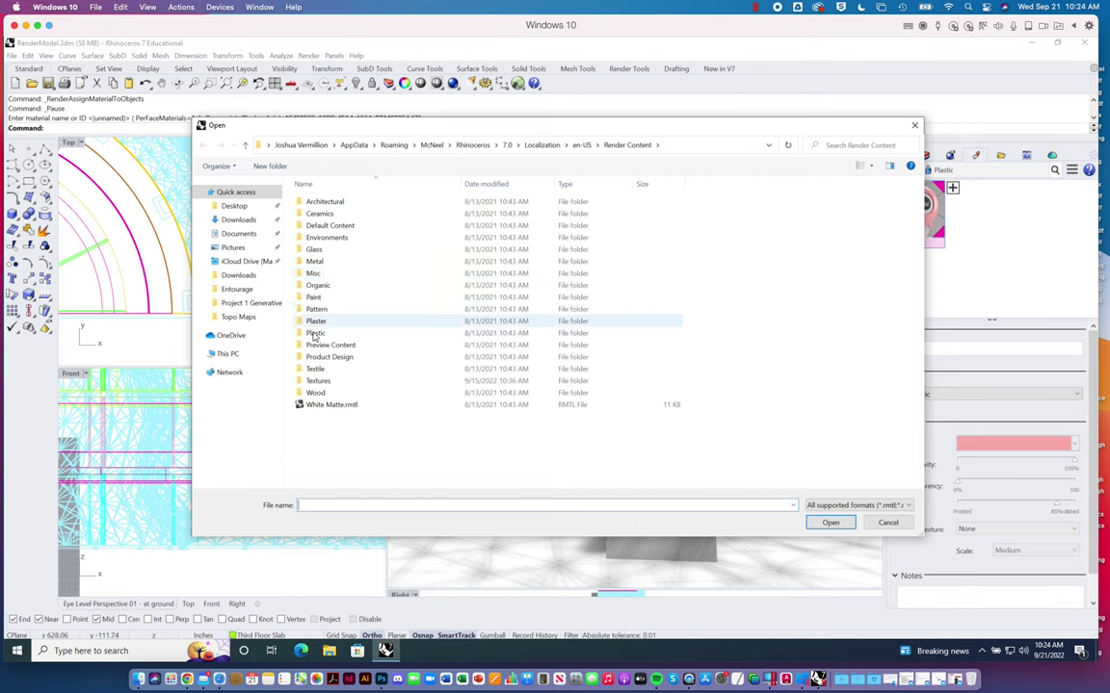
{"action": "double_click", "coordinate": [315, 392]}
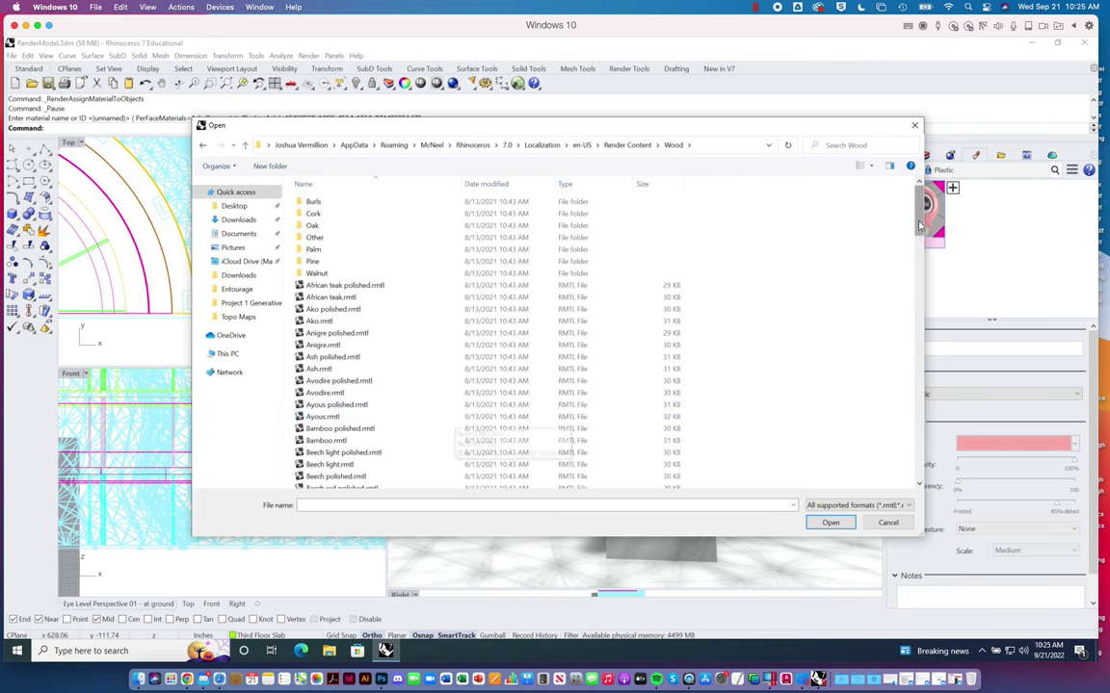
{"action": "scroll", "coordinate": [896, 318], "scroll_direction": "down", "scroll_amount": 20}
{"action": "scroll", "coordinate": [902, 375], "scroll_direction": "down", "scroll_amount": 20}
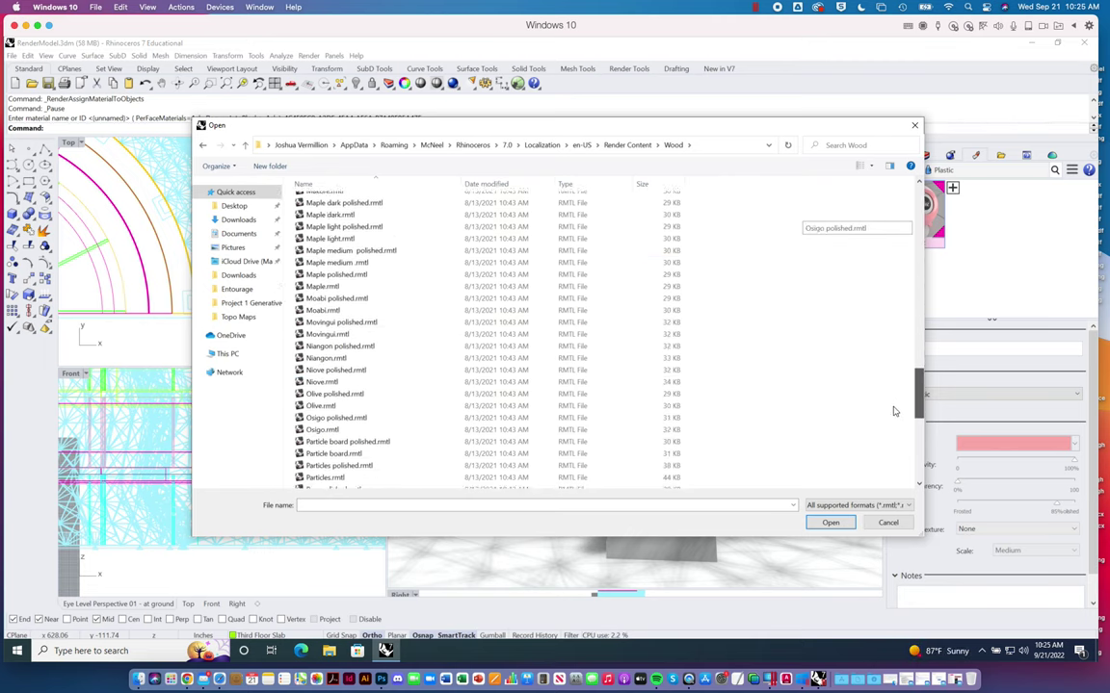
{"action": "scroll", "coordinate": [444, 321], "scroll_direction": "up", "scroll_amount": 20}
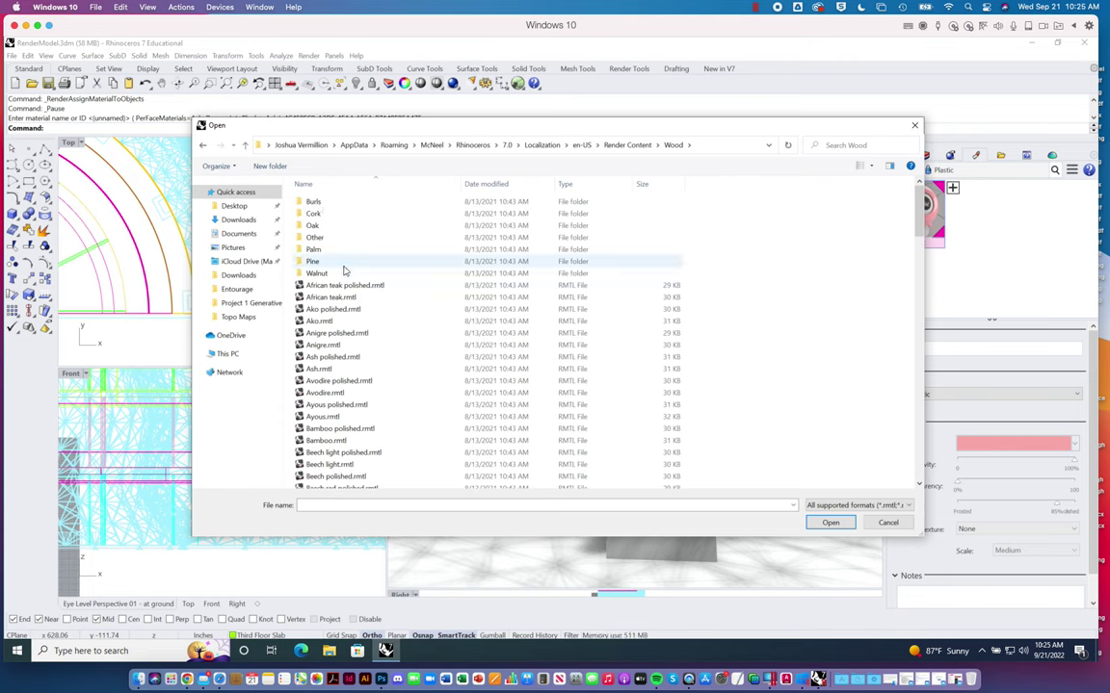
{"action": "double_click", "coordinate": [318, 276]}
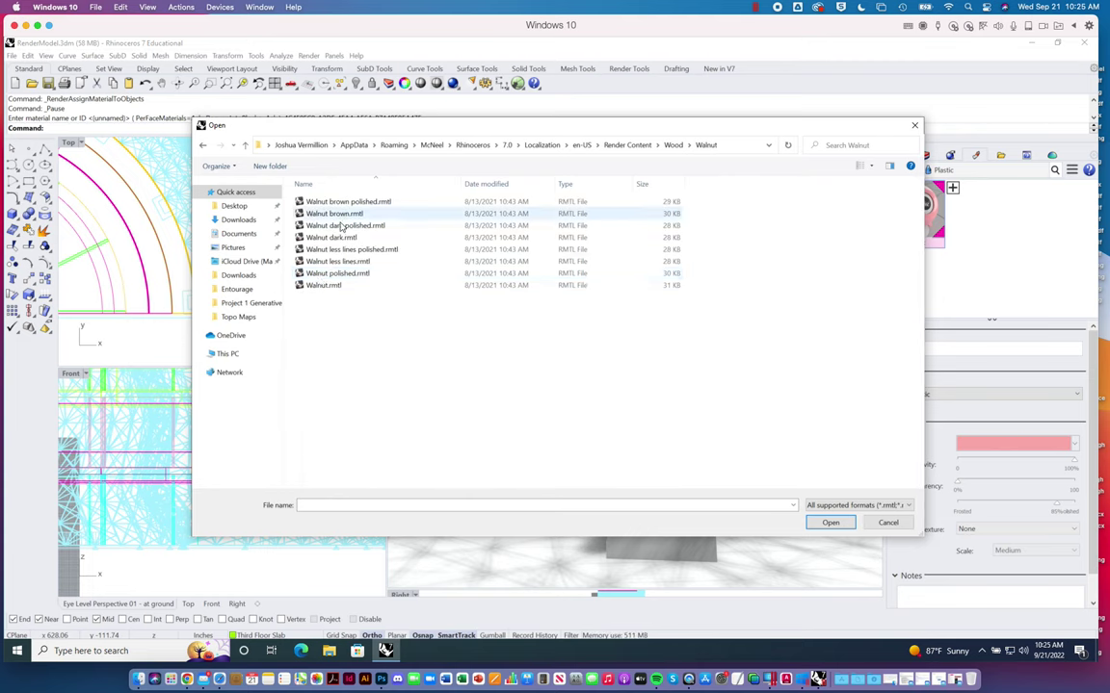
{"action": "left_click", "coordinate": [673, 145]}
Step: Browse the Burls folder, then import Bamboo.rmtl from the Wood folder
{"action": "double_click", "coordinate": [316, 204]}
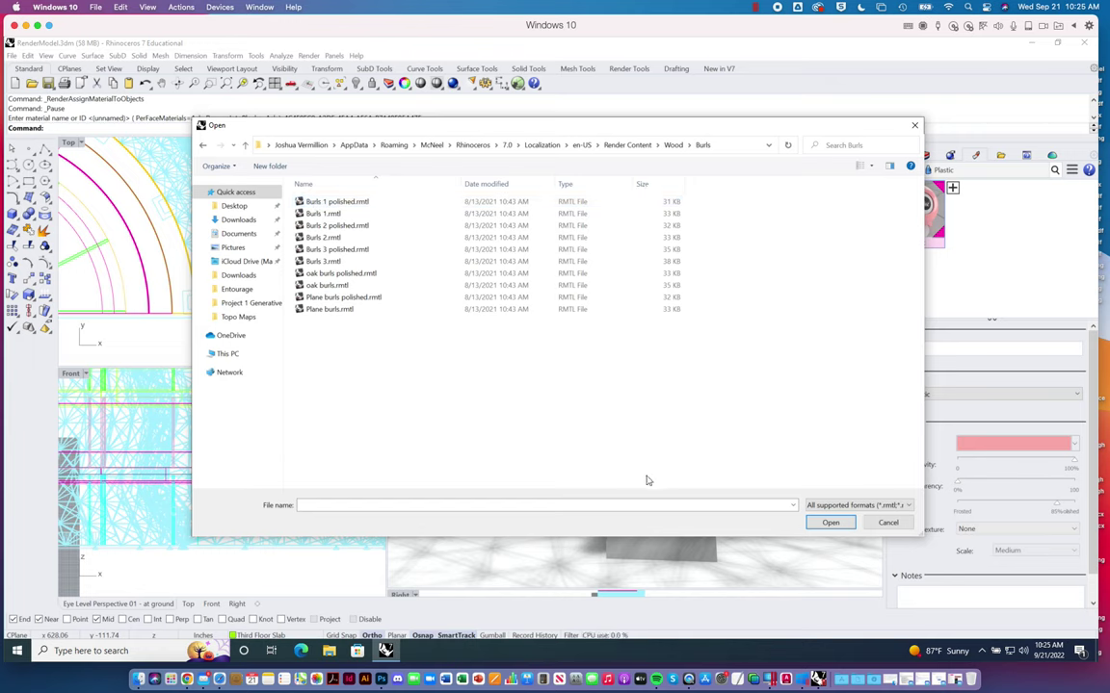
{"action": "left_click", "coordinate": [672, 145]}
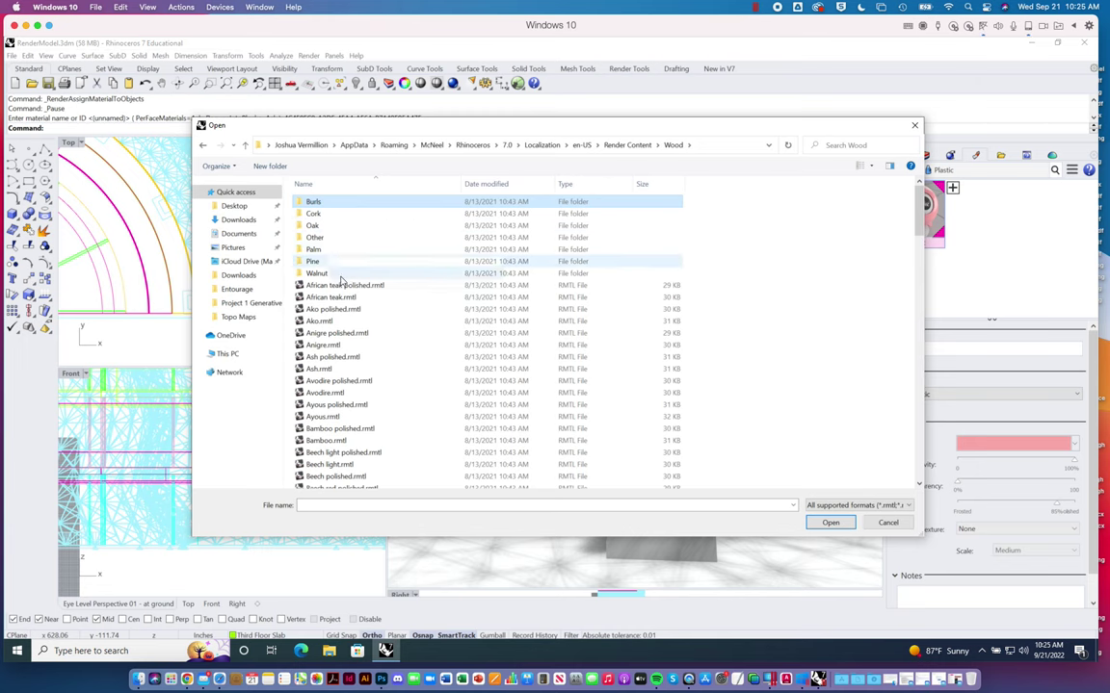
{"action": "double_click", "coordinate": [328, 440]}
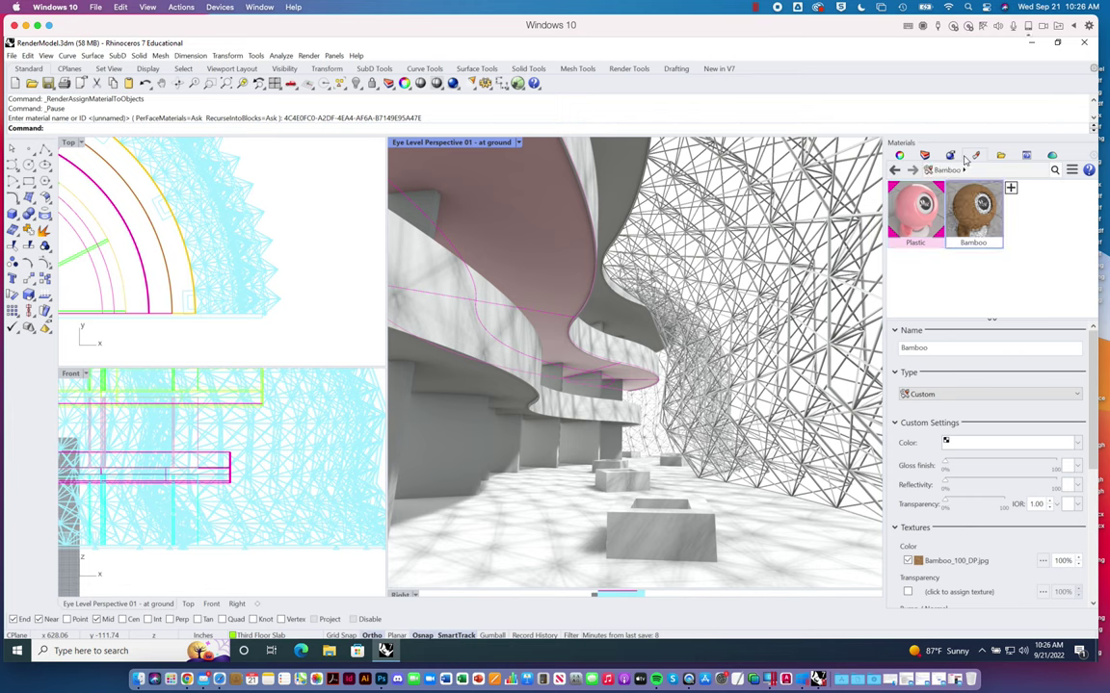
Step: Assign the Bamboo material to the selected slab soffit, replacing the pink Plastic
{"action": "right_click", "coordinate": [982, 202]}
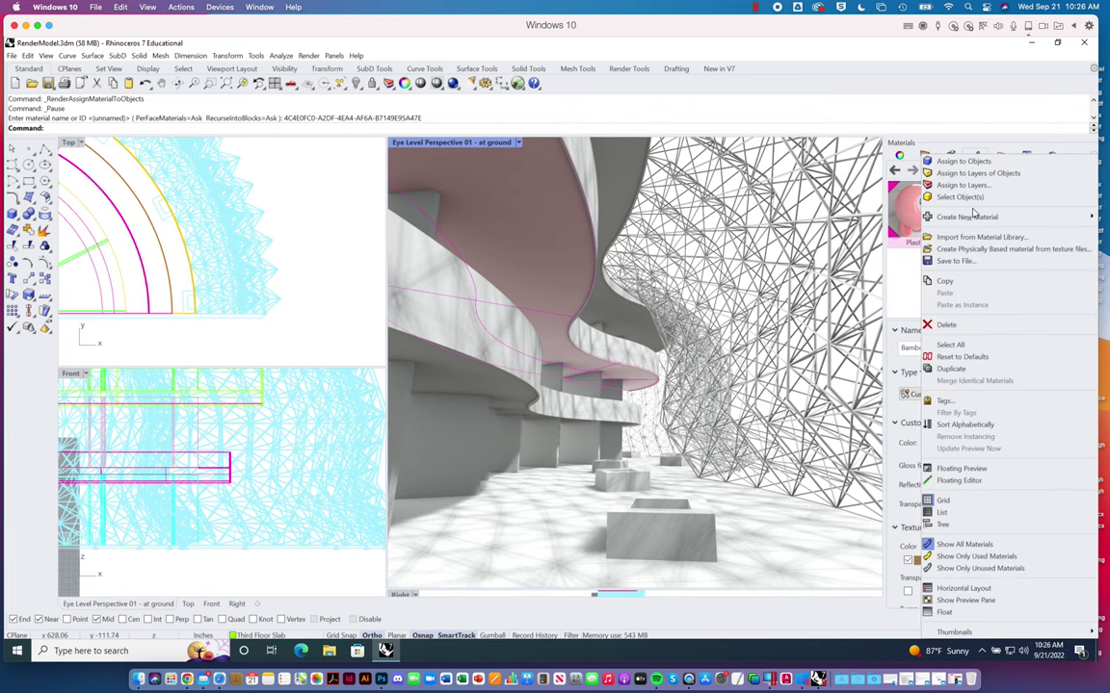
{"action": "left_click", "coordinate": [968, 154]}
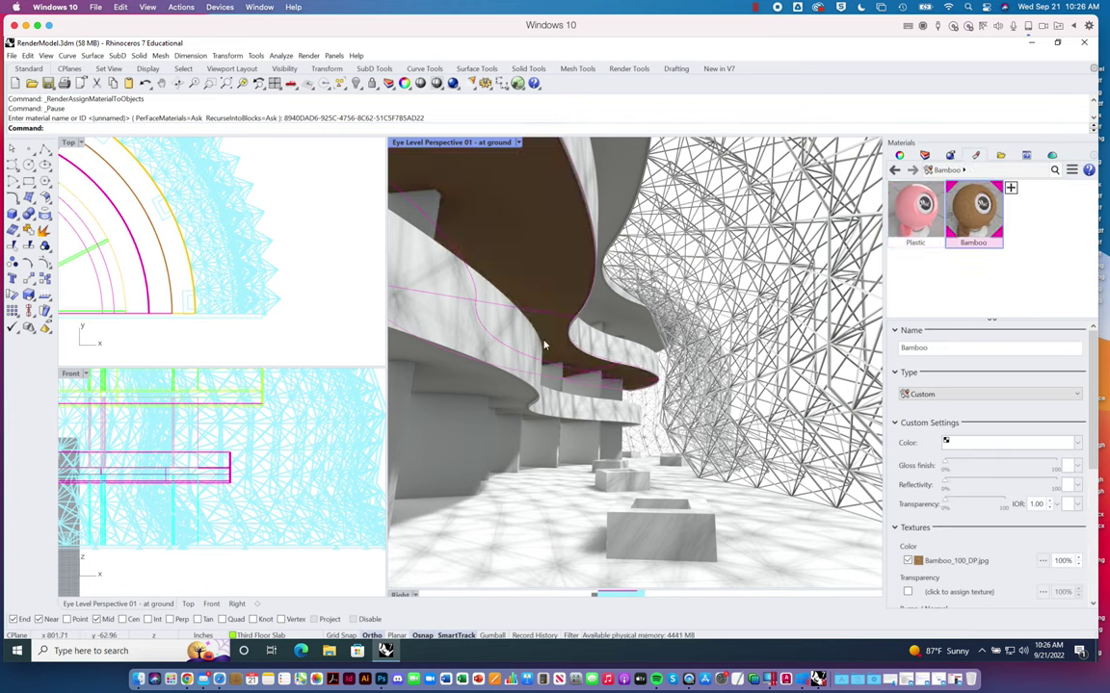